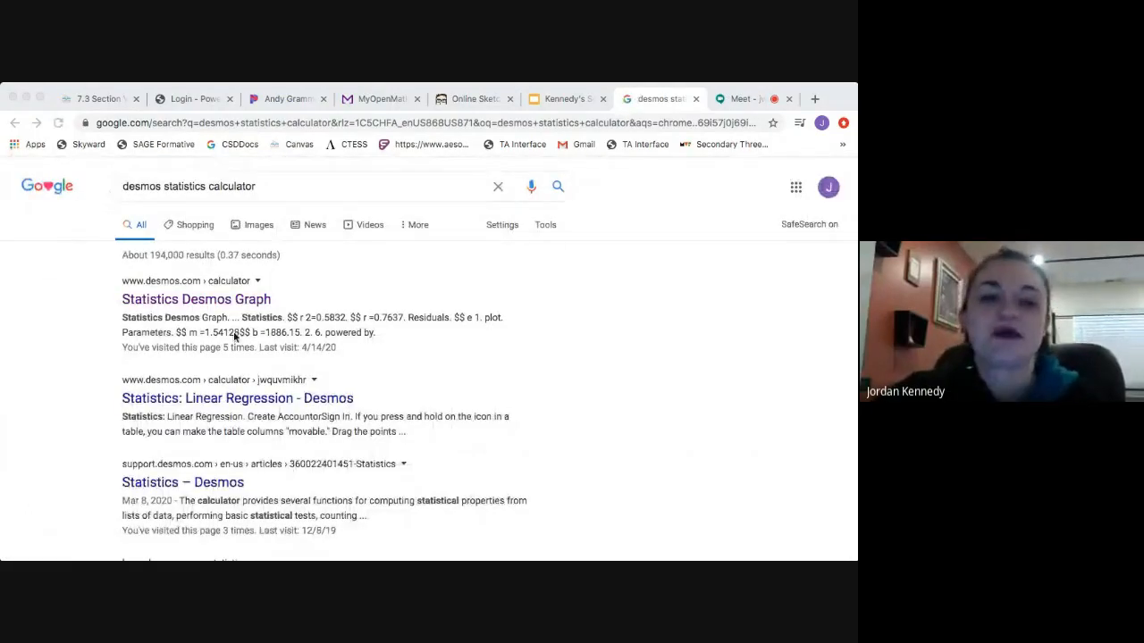
Step: Open the Statistics Desmos Graph search result and look over its data table and regression models
{"action": "left_click", "coordinate": [184, 305]}
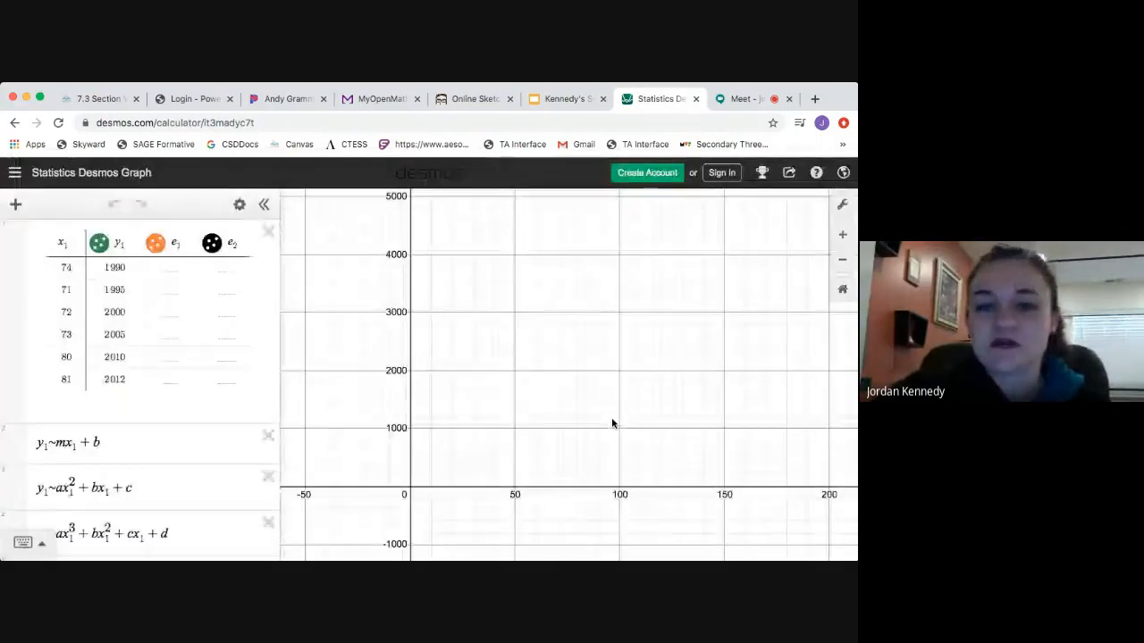
{"action": "scroll", "coordinate": [214, 286], "scroll_direction": "down", "scroll_amount": 5}
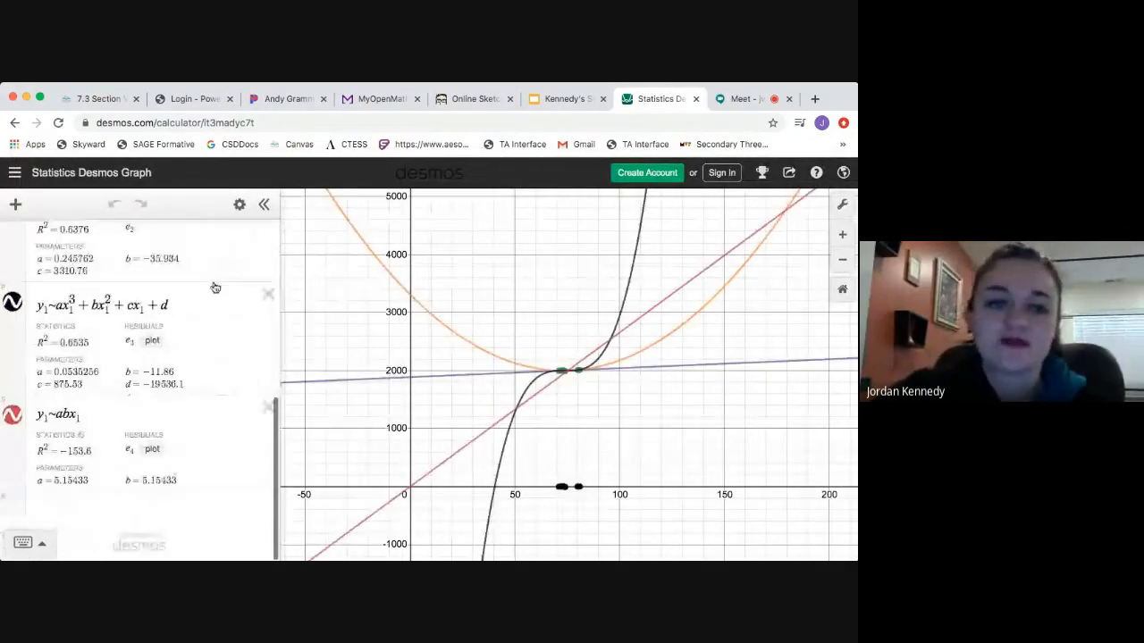
{"action": "scroll", "coordinate": [214, 286], "scroll_direction": "up", "scroll_amount": 5}
{"action": "scroll", "coordinate": [215, 286], "scroll_direction": "down", "scroll_amount": 5}
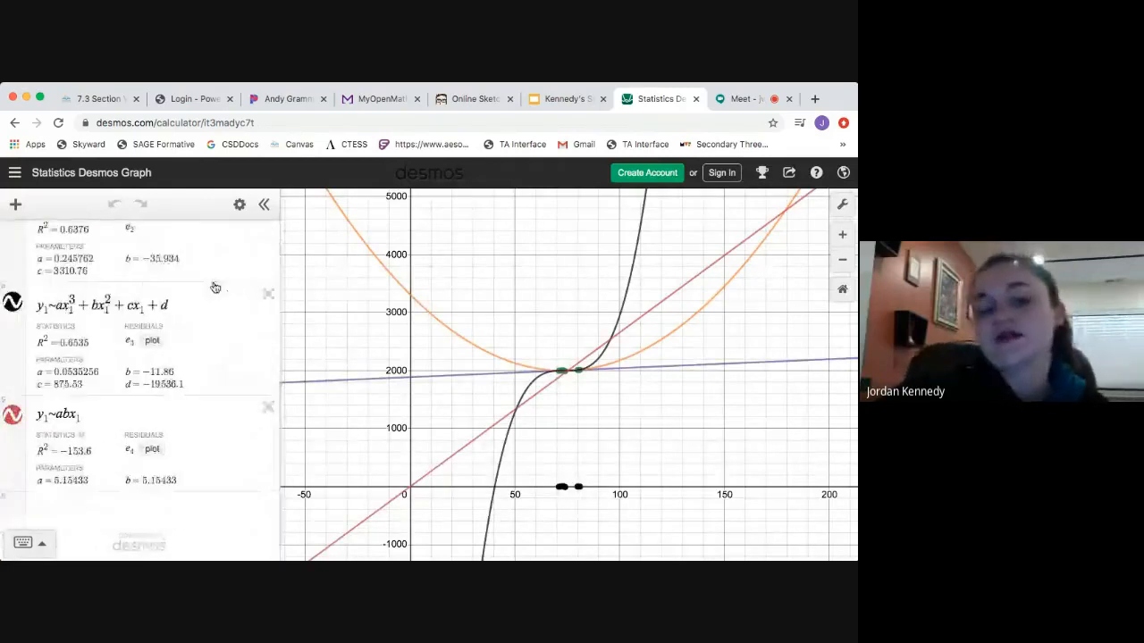
{"action": "scroll", "coordinate": [215, 286], "scroll_direction": "up", "scroll_amount": 5}
Step: Delete the existing data table and all four regression expressions from the expression list
{"action": "left_click", "coordinate": [267, 235]}
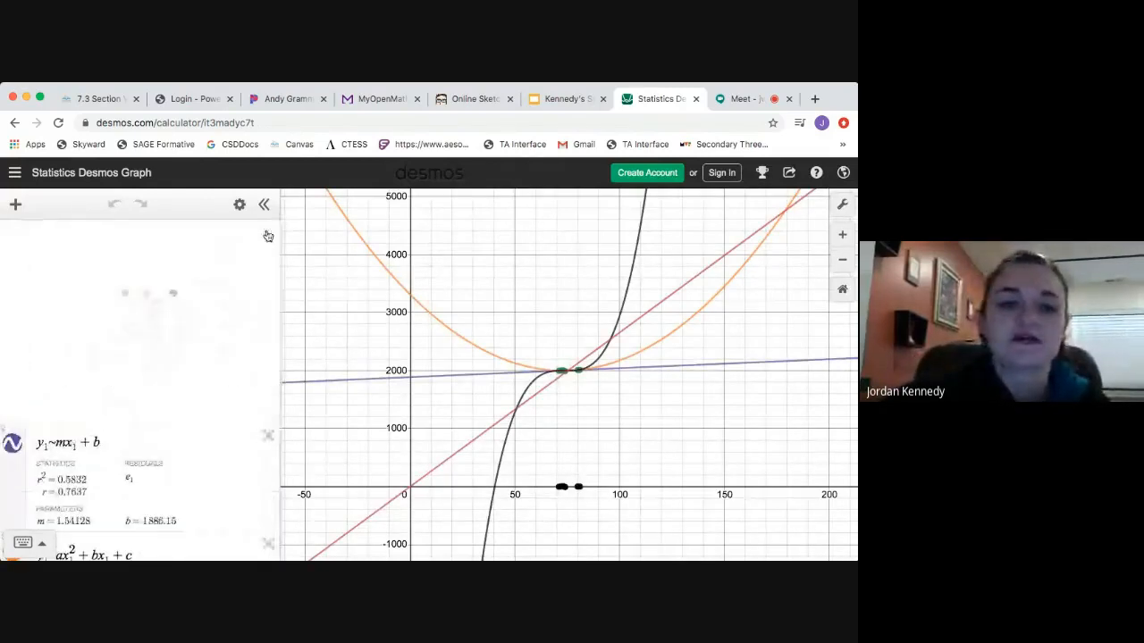
{"action": "left_click", "coordinate": [268, 234]}
{"action": "left_click", "coordinate": [268, 234]}
{"action": "left_click", "coordinate": [268, 234]}
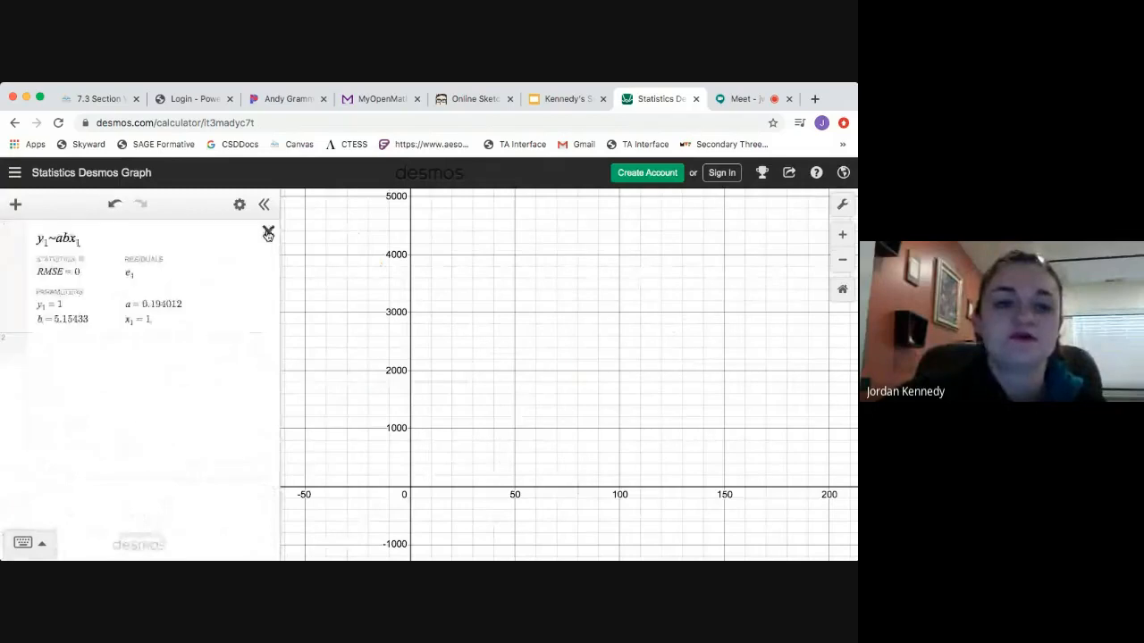
{"action": "left_click", "coordinate": [268, 232]}
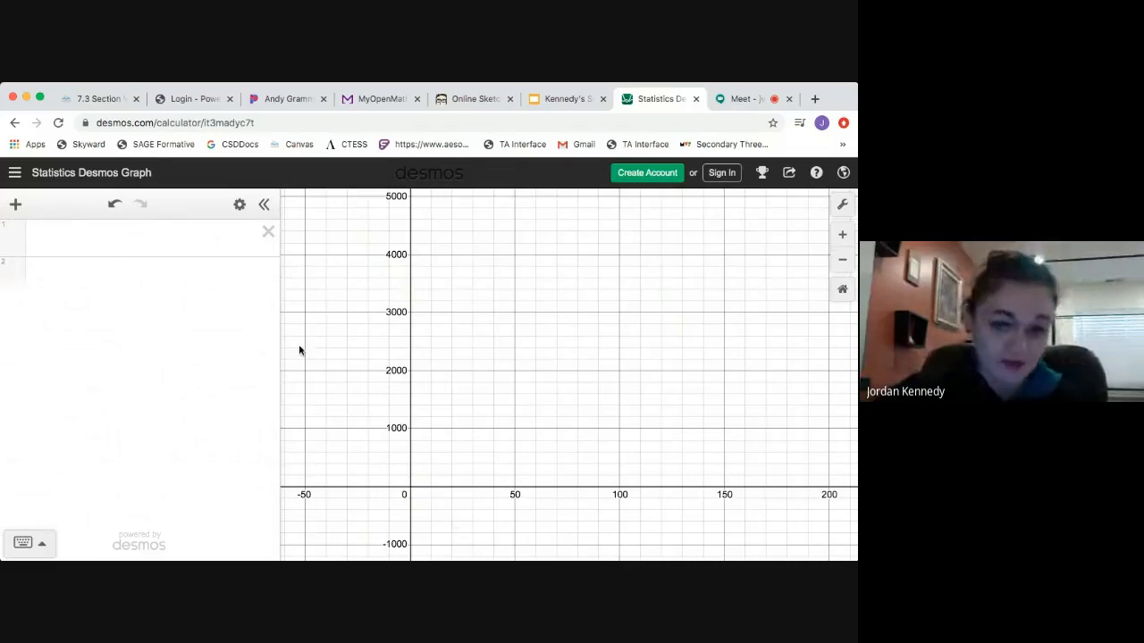
Step: Widen the expression list to cover most of the graph area and add a new empty table
{"action": "left_click_drag", "start_coordinate": [281, 351], "coordinate": [739, 344]}
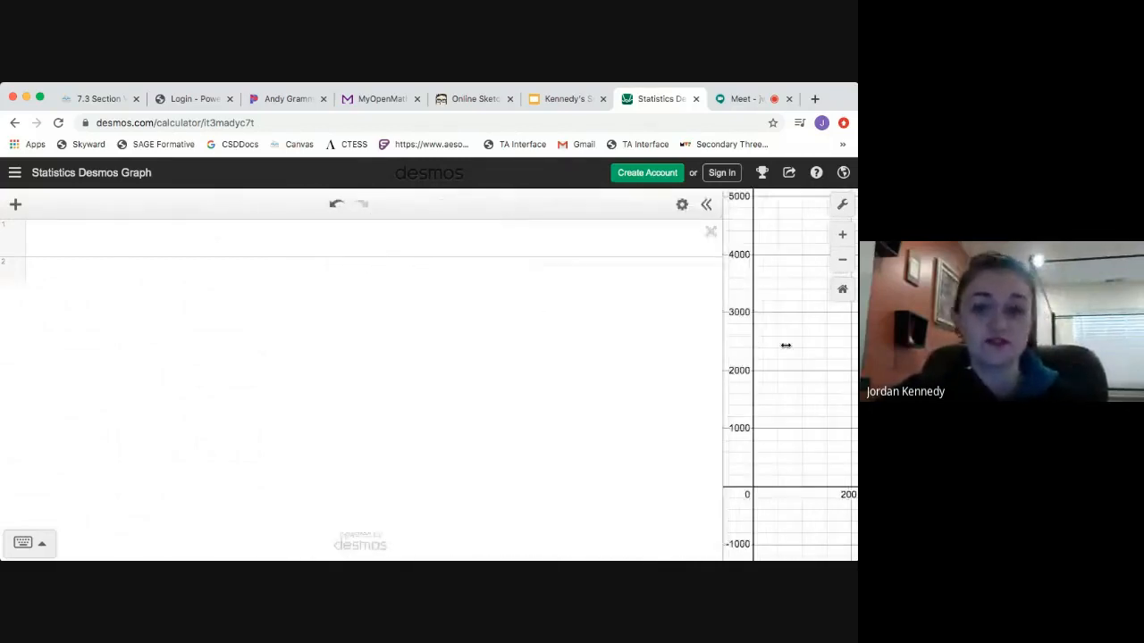
{"action": "left_click", "coordinate": [386, 238]}
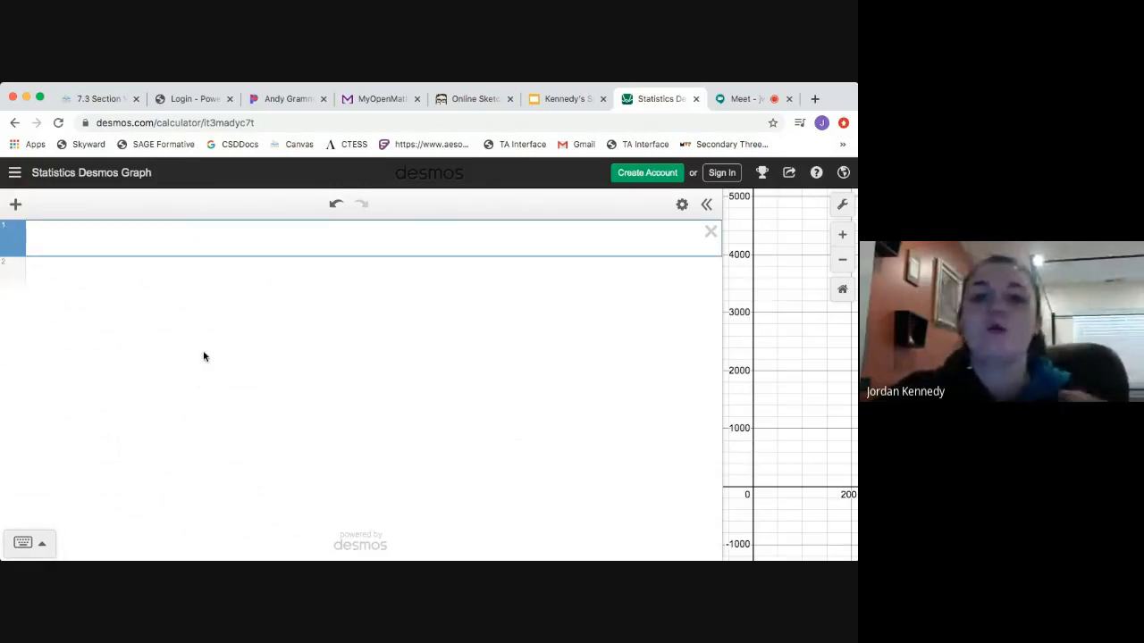
{"action": "left_click", "coordinate": [16, 203]}
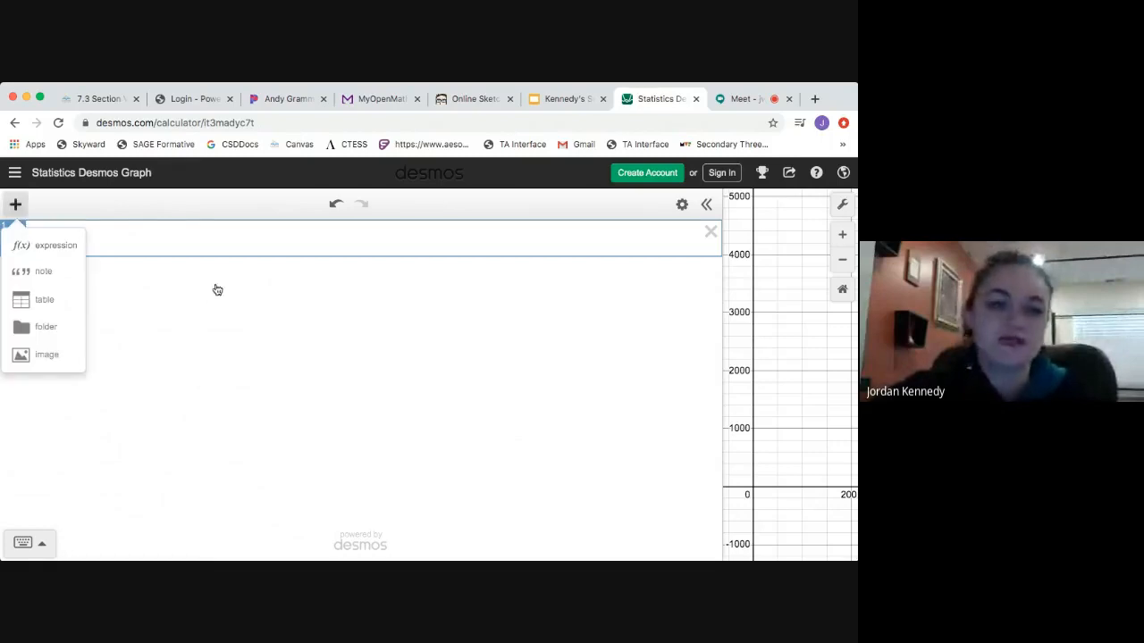
{"action": "left_click", "coordinate": [46, 301]}
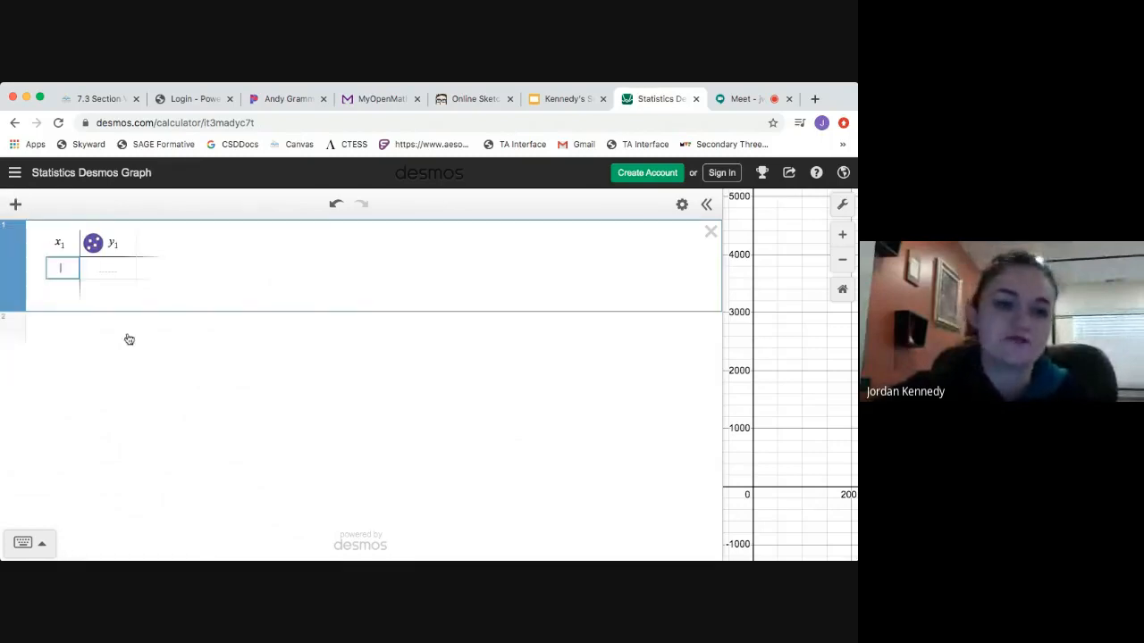
Step: Examine the movie patron ages table and question 8 in the HW 7.3 Sec Math 3 PDF on Canvas
{"action": "left_click", "coordinate": [117, 101]}
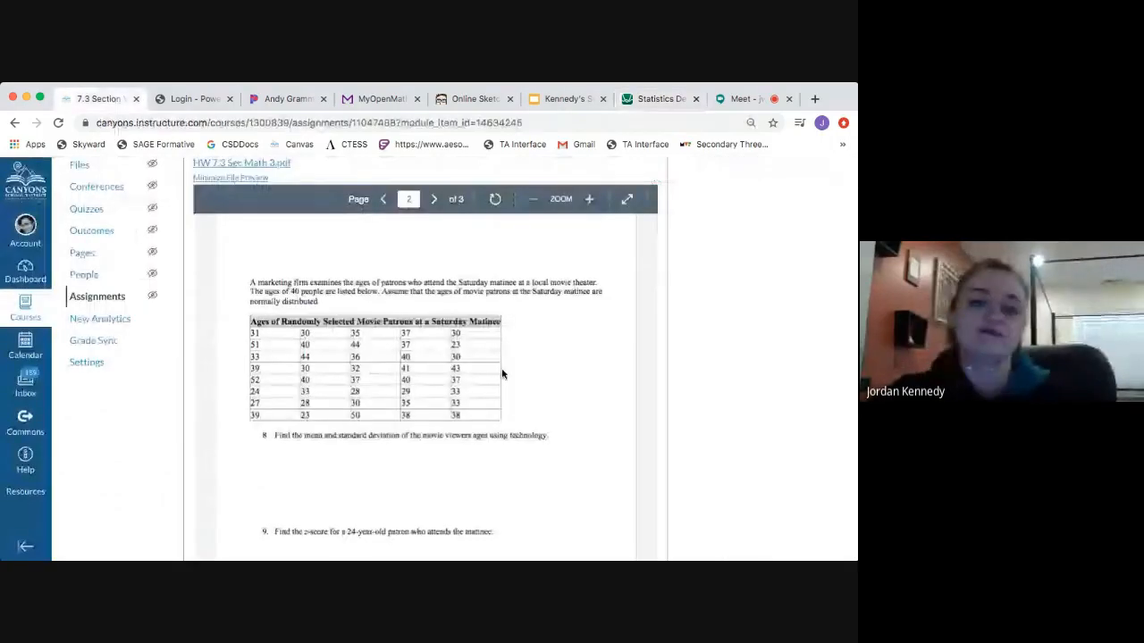
{"action": "scroll", "coordinate": [503, 374], "scroll_direction": "up", "scroll_amount": 10}
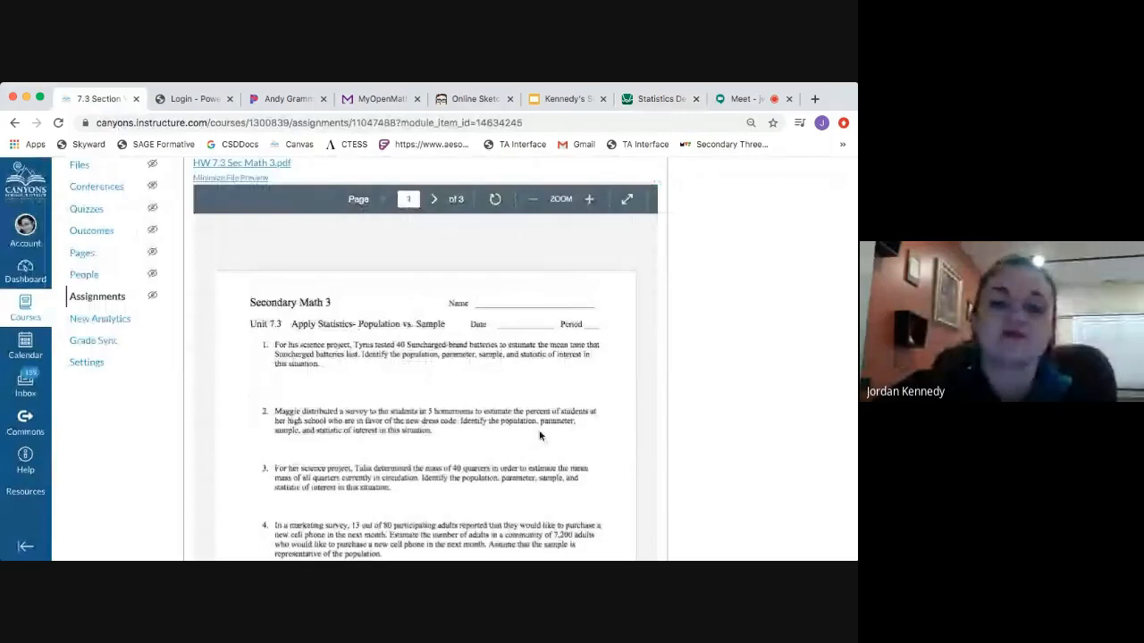
{"action": "scroll", "coordinate": [539, 435], "scroll_direction": "down", "scroll_amount": 10}
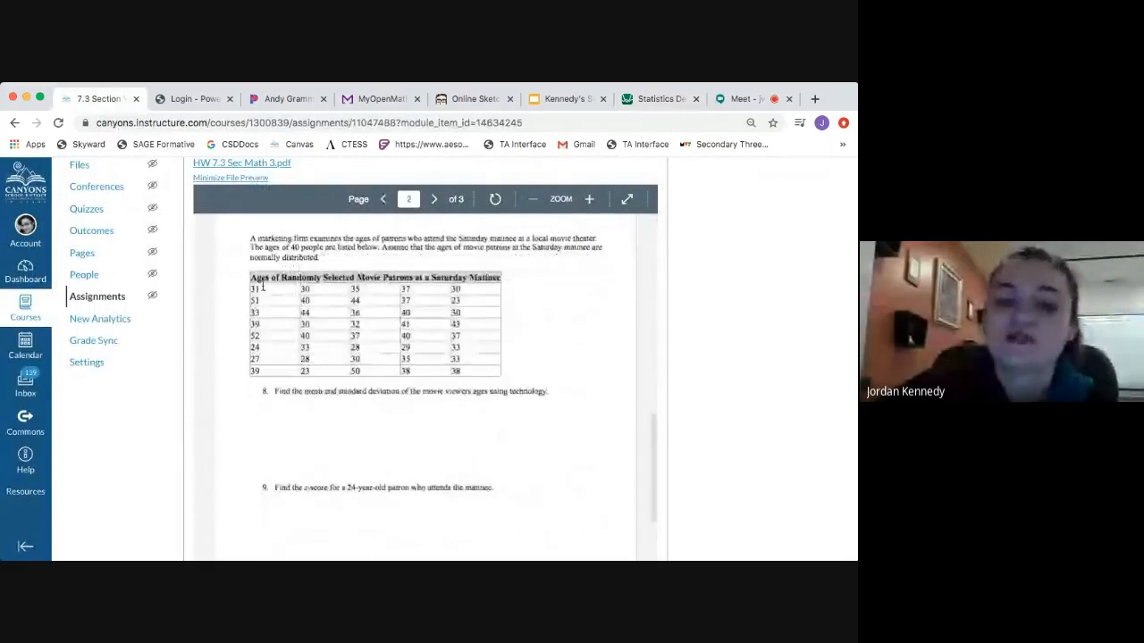
{"action": "scroll", "coordinate": [324, 372], "scroll_direction": "down", "scroll_amount": 1}
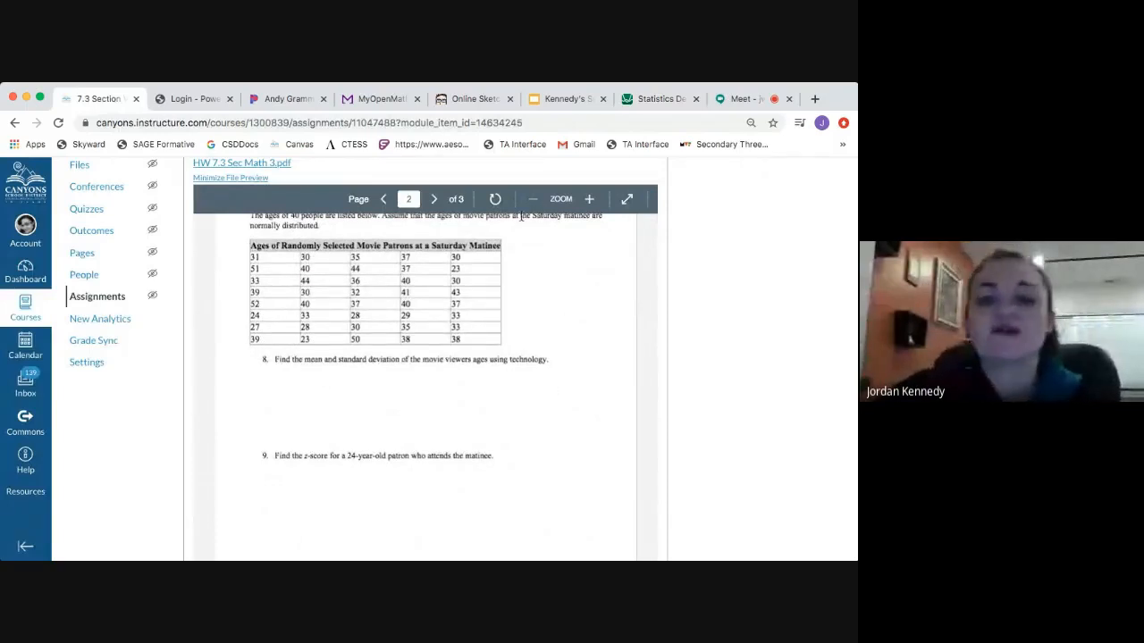
Step: Return to the Desmos table and enter 31 from the ages worksheet as the first x₁ value
{"action": "left_click", "coordinate": [648, 101]}
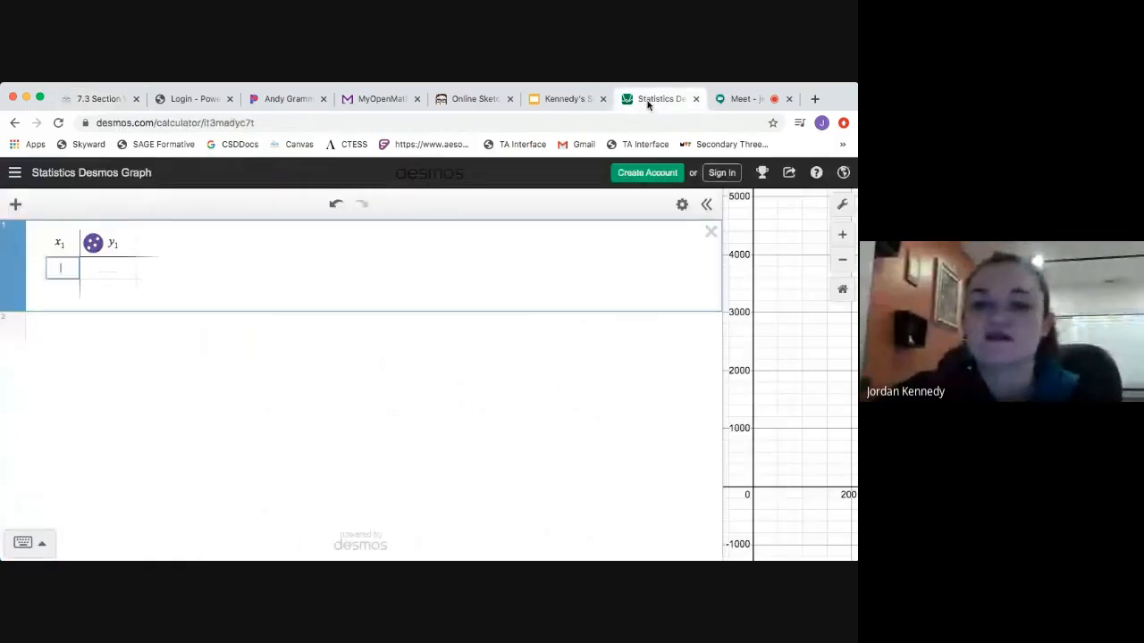
{"action": "left_click", "coordinate": [485, 309]}
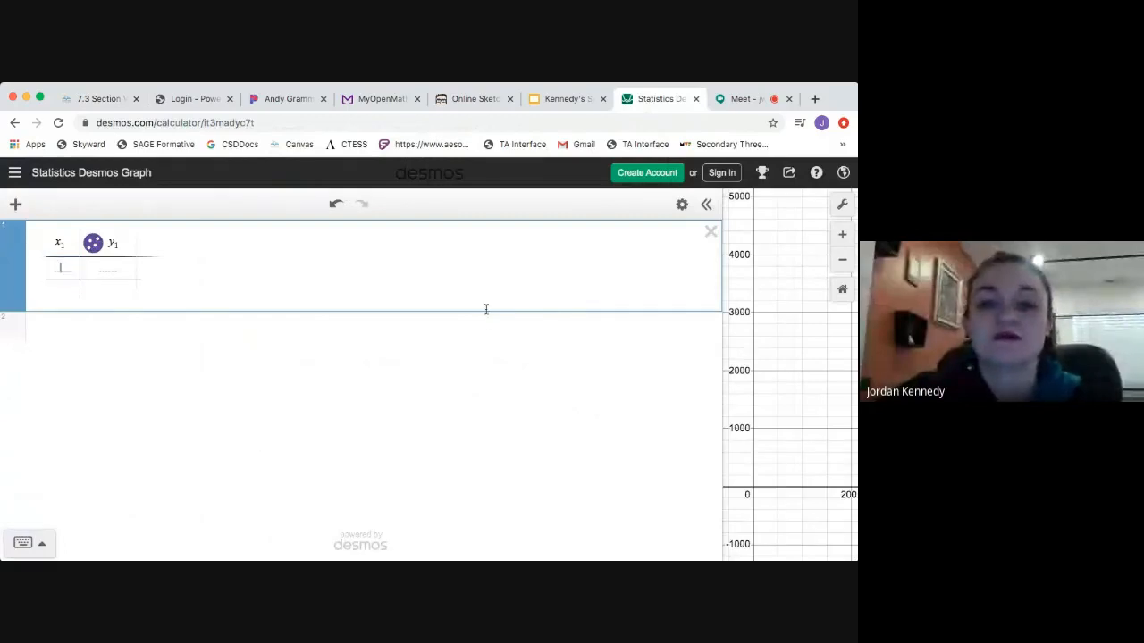
{"action": "left_click", "coordinate": [60, 266]}
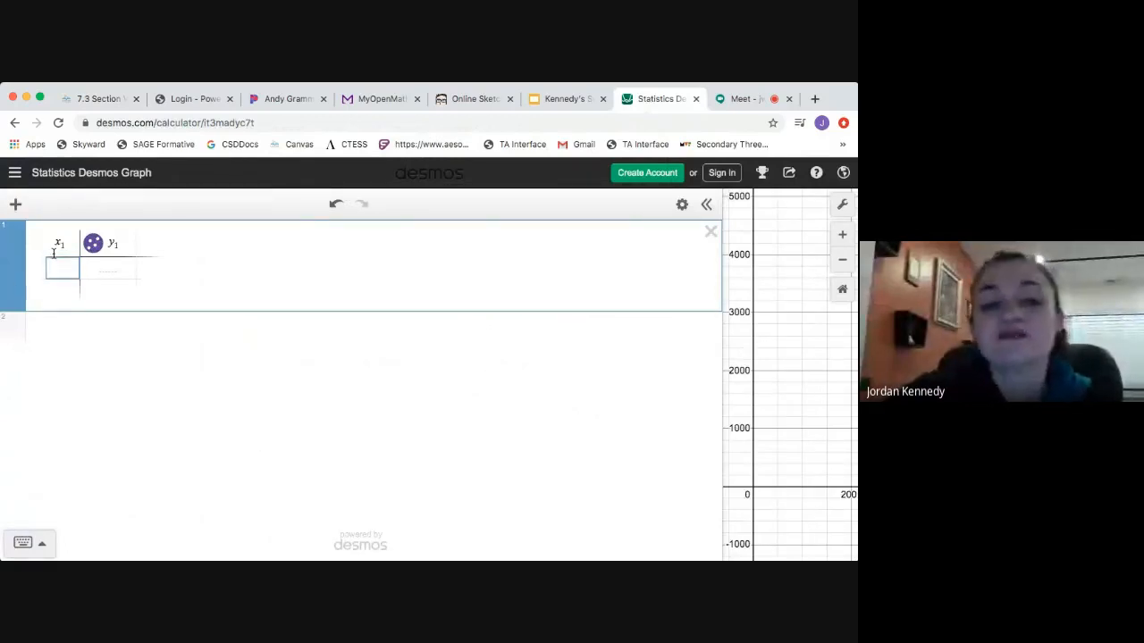
{"action": "left_click", "coordinate": [98, 100]}
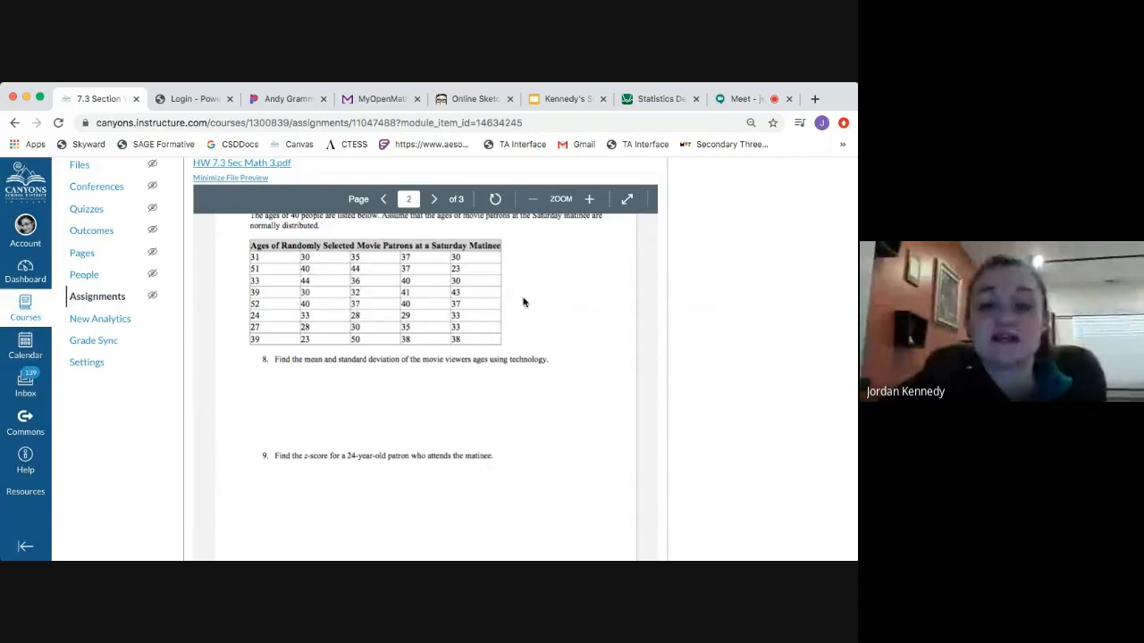
{"action": "left_click", "coordinate": [674, 100]}
{"action": "left_click", "coordinate": [286, 283]}
{"action": "type", "text": "31"}
{"action": "key", "text": "Return"}
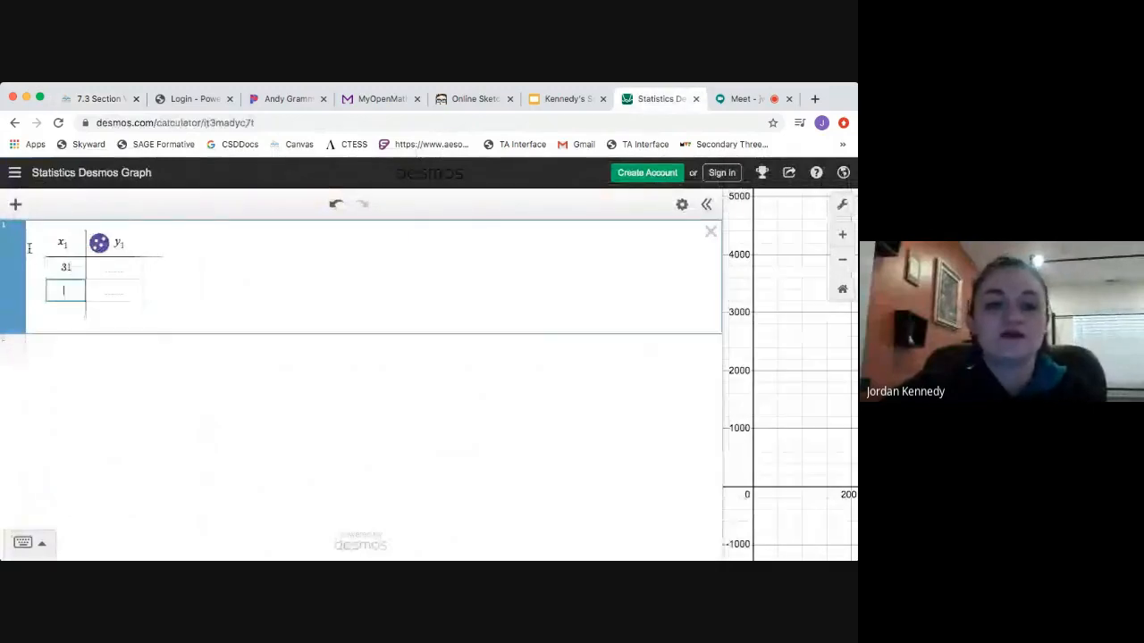
Step: Check the ages worksheet on Canvas and add 51, 33 and 39 to the x₁ column in Desmos
{"action": "left_click", "coordinate": [110, 100]}
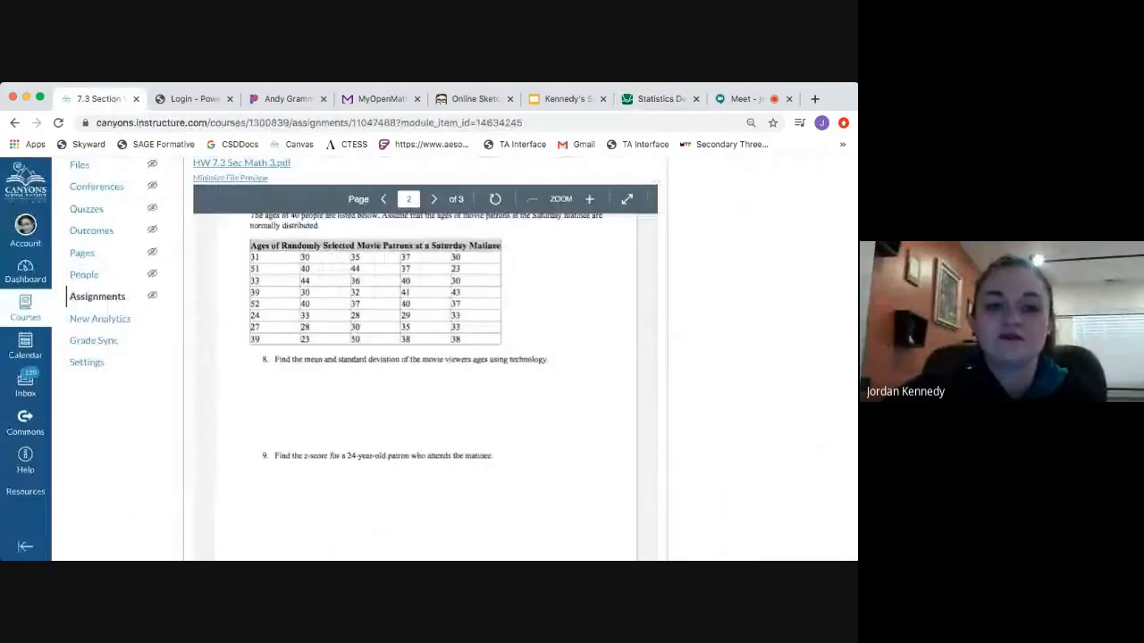
{"action": "left_click", "coordinate": [662, 99]}
{"action": "type", "text": "51"}
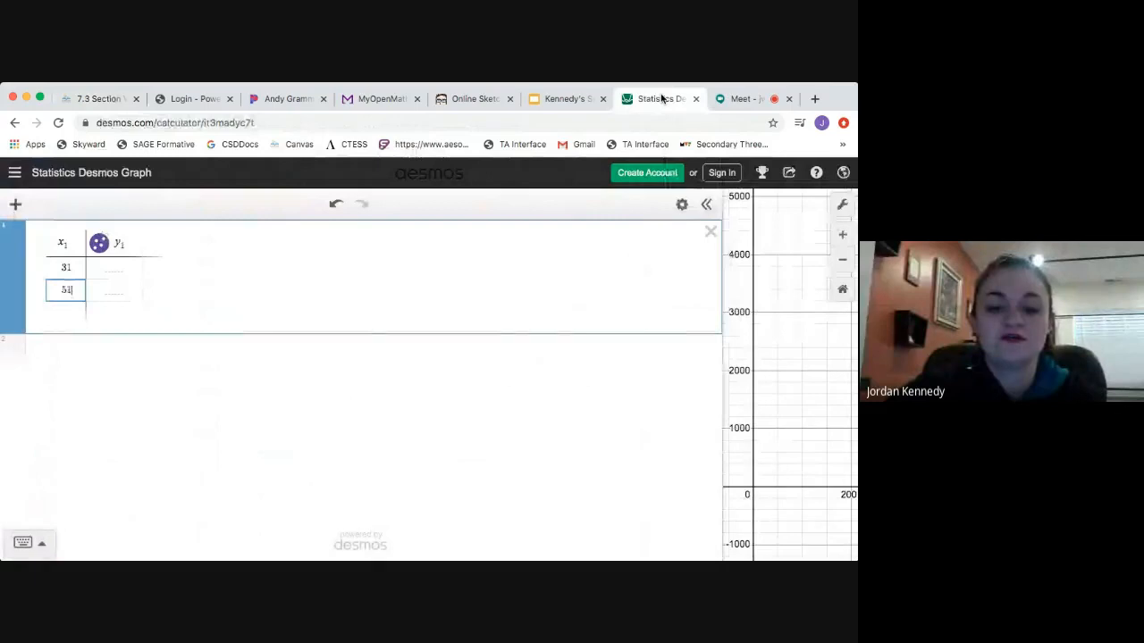
{"action": "key", "text": "Return"}
{"action": "type", "text": "33"}
{"action": "key", "text": "Return"}
{"action": "type", "text": "39"}
{"action": "key", "text": "Return"}
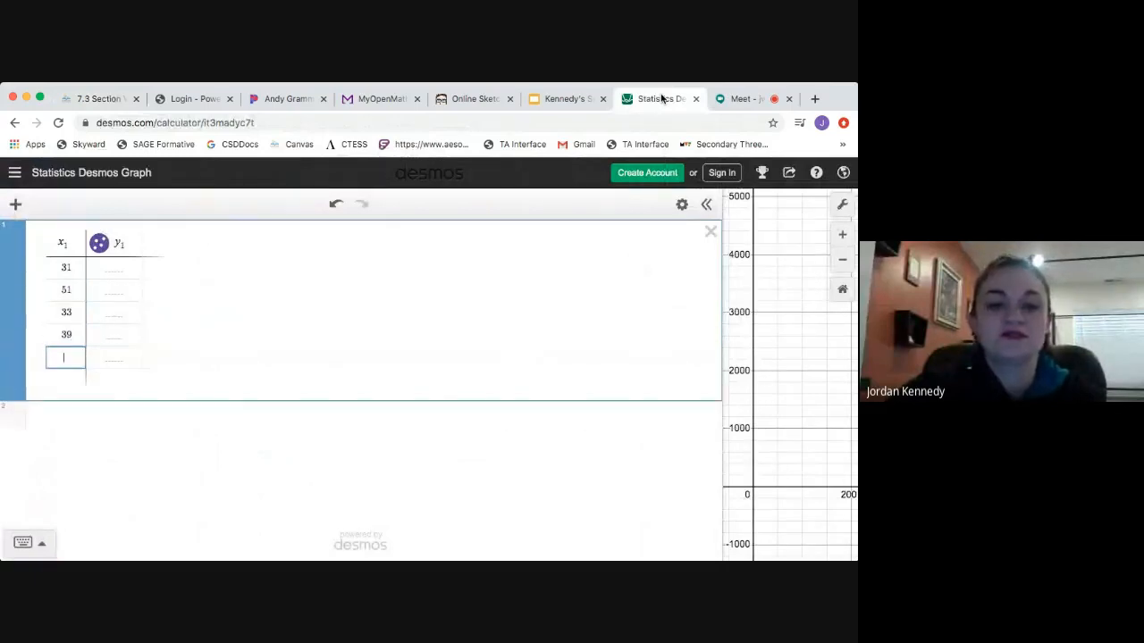
Step: Look at the ages worksheet again and append 39 and 30 to the x₁ column in Desmos
{"action": "left_click", "coordinate": [107, 100]}
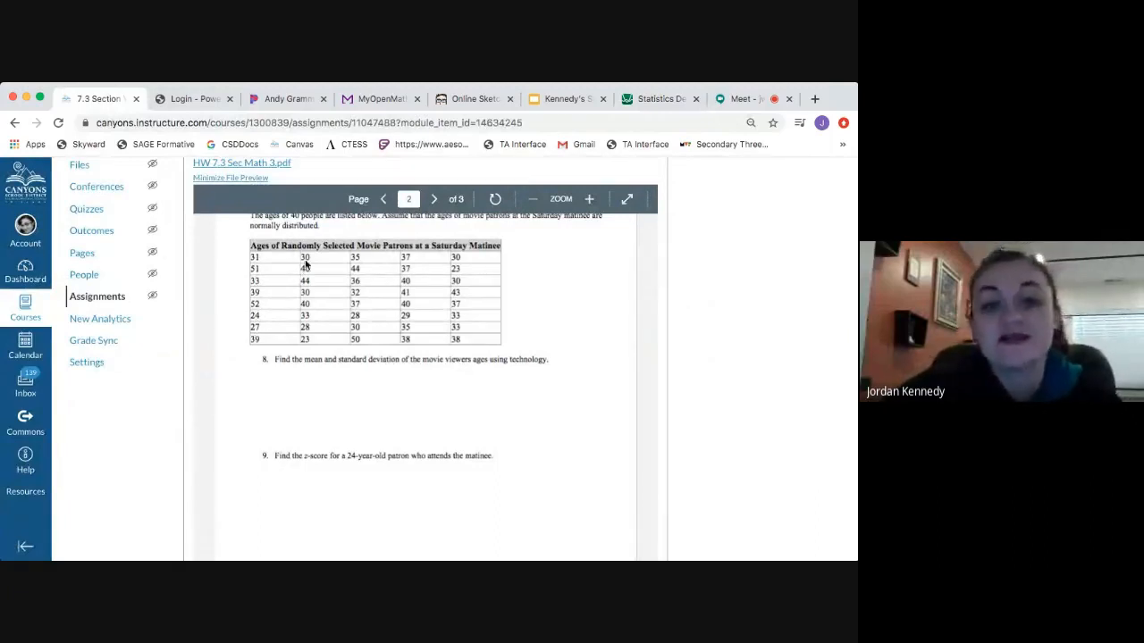
{"action": "left_click", "coordinate": [662, 100]}
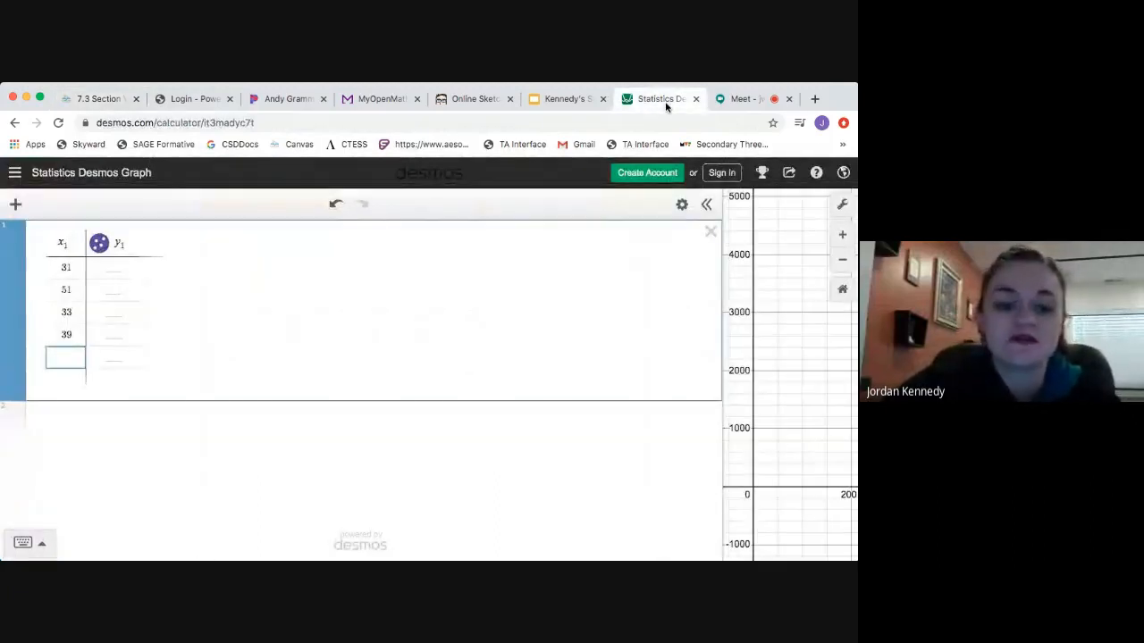
{"action": "type", "text": "39"}
{"action": "key", "text": "Return"}
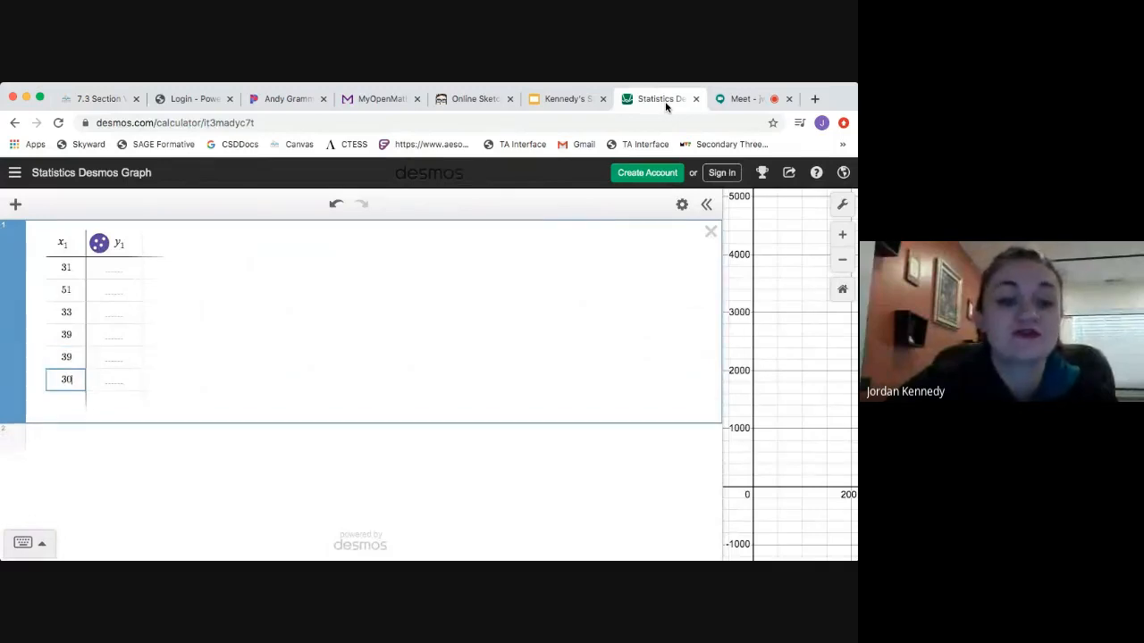
{"action": "key", "text": "Return"}
Step: Consult the ages worksheet once more and continue the Desmos x₁ column with 30, 28, 48, 29 and 39
{"action": "left_click", "coordinate": [103, 98]}
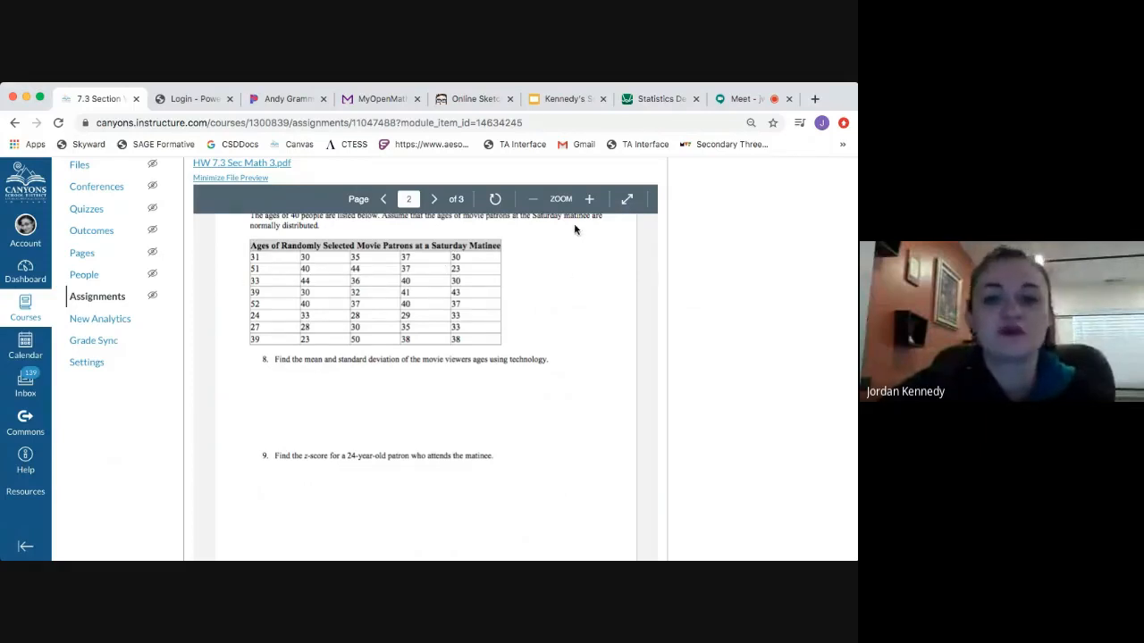
{"action": "left_click", "coordinate": [646, 100]}
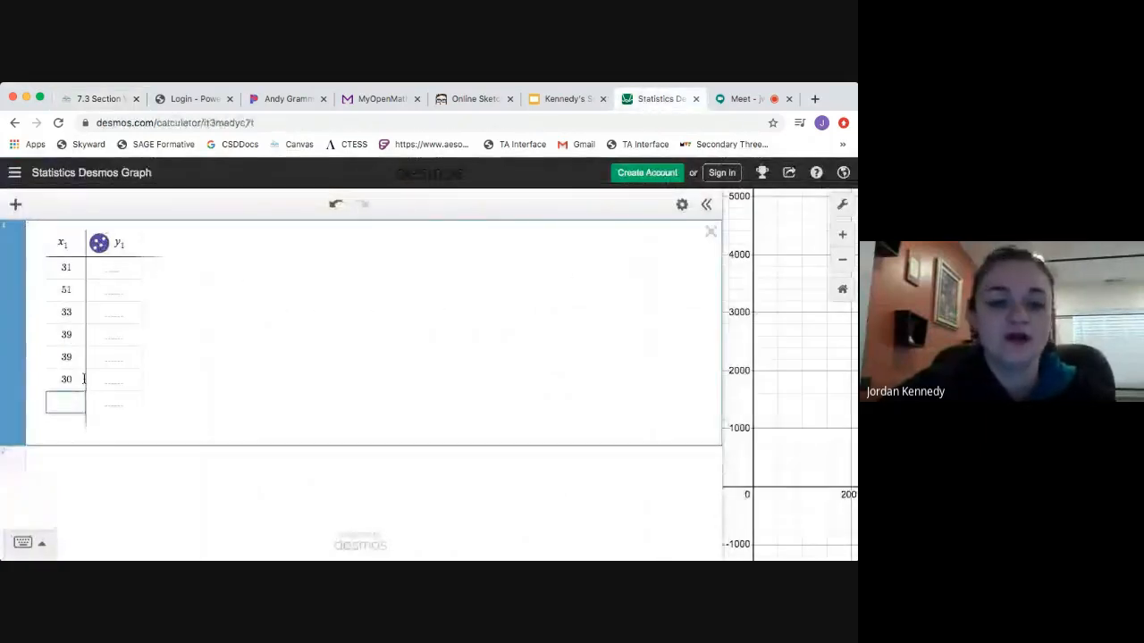
{"action": "key", "text": "Return"}
{"action": "type", "text": "2"}
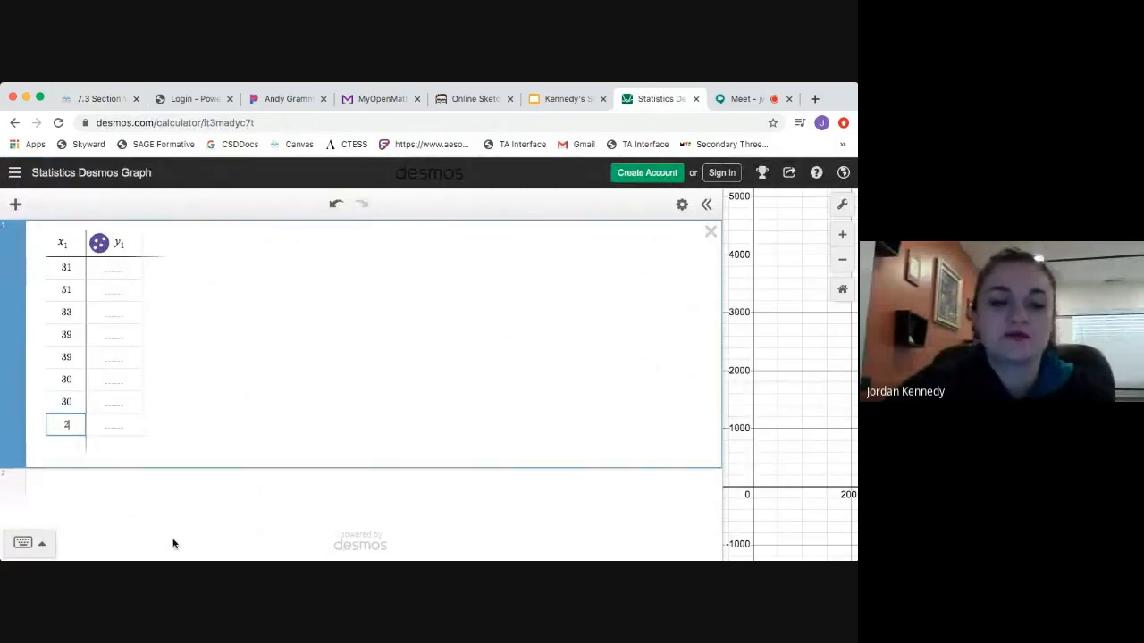
{"action": "type", "text": "8"}
{"action": "key", "text": "Return"}
{"action": "type", "text": "48"}
{"action": "key", "text": "Return"}
{"action": "type", "text": "29"}
{"action": "key", "text": "Return"}
{"action": "type", "text": "39"}
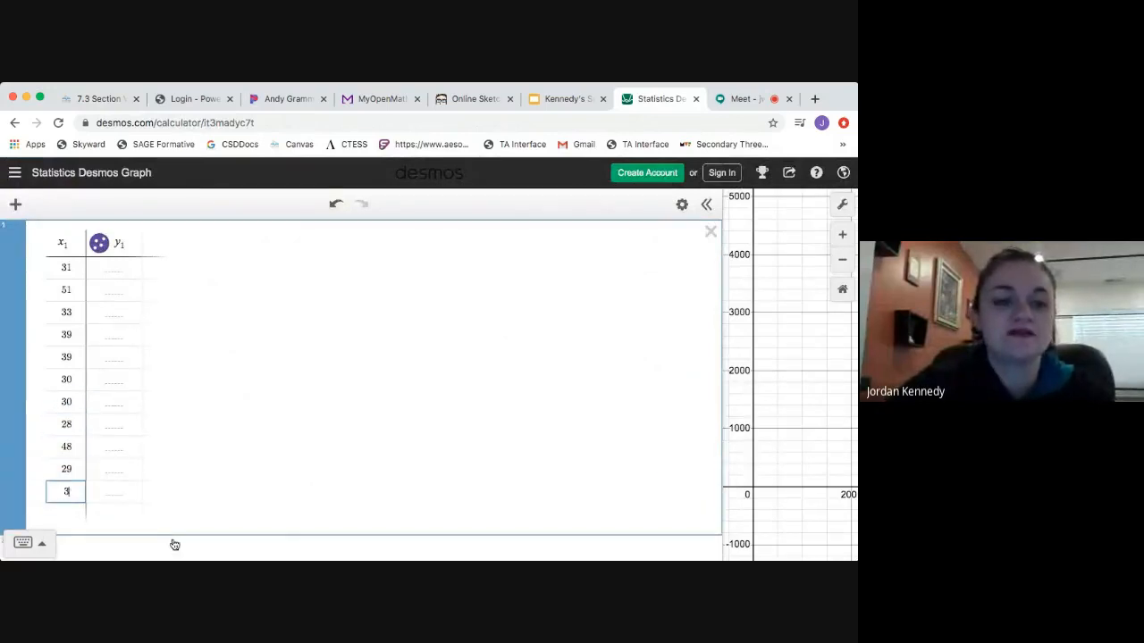
{"action": "key", "text": "Return"}
Step: Add 20 and 34 to the x₁ column, correcting the mistyped 304 to 34
{"action": "type", "text": "20"}
{"action": "key", "text": "Return"}
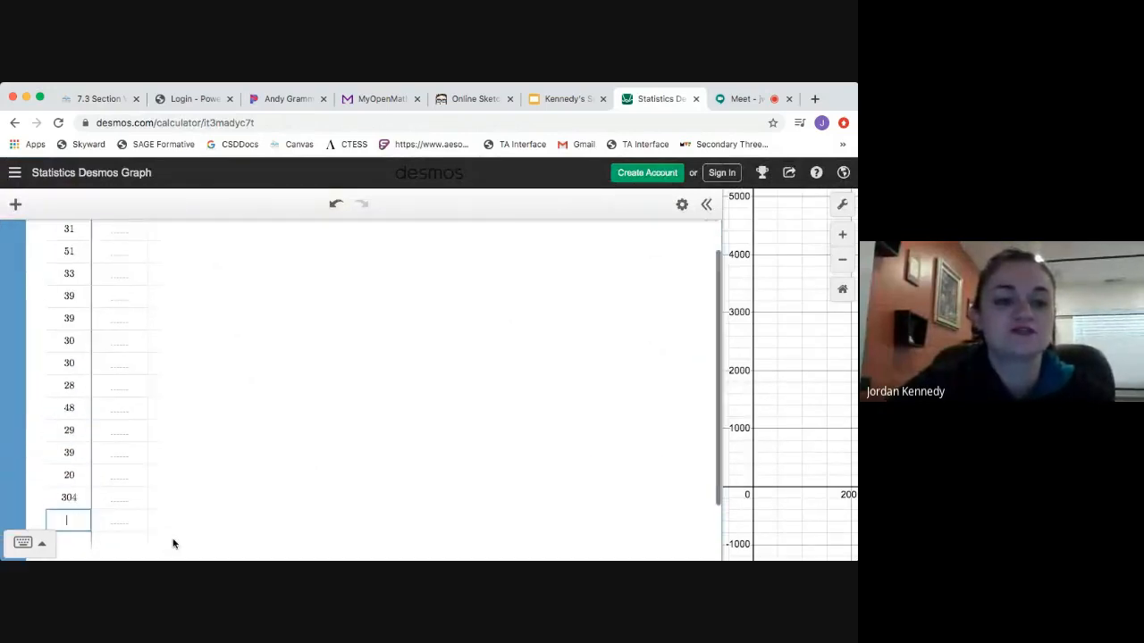
{"action": "type", "text": "36"}
{"action": "key", "text": "BackSpace"}
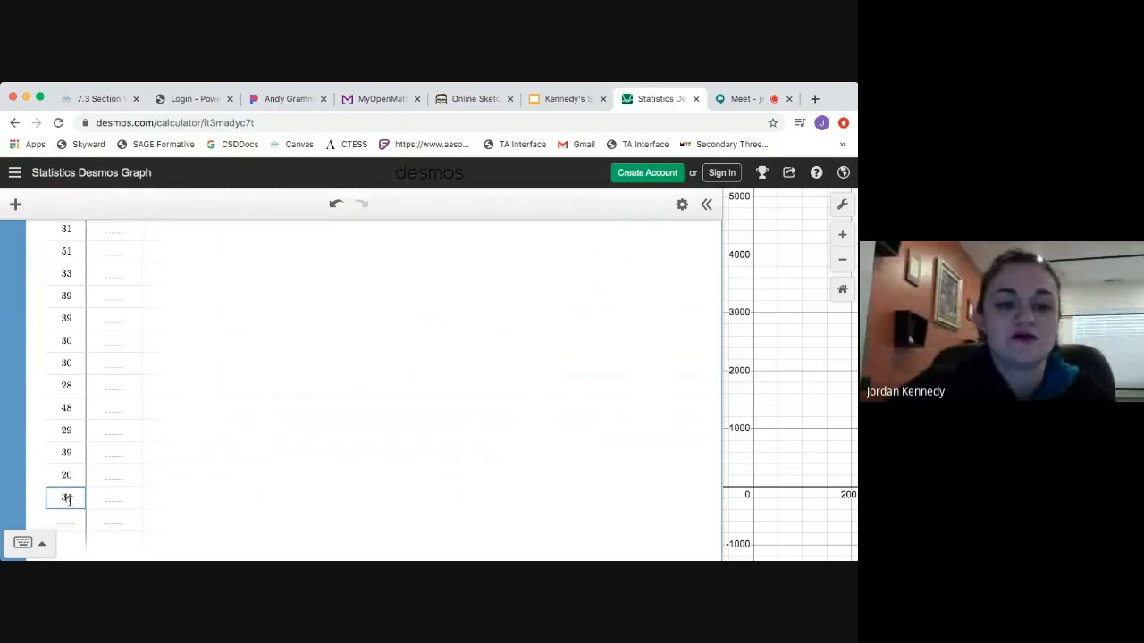
{"action": "key", "text": "Return"}
Step: Enter 39 and the incomplete expression 2- in the x₁ column, and inspect the warning on the 2- entry
{"action": "type", "text": "39"}
{"action": "key", "text": "Return"}
{"action": "type", "text": "2-"}
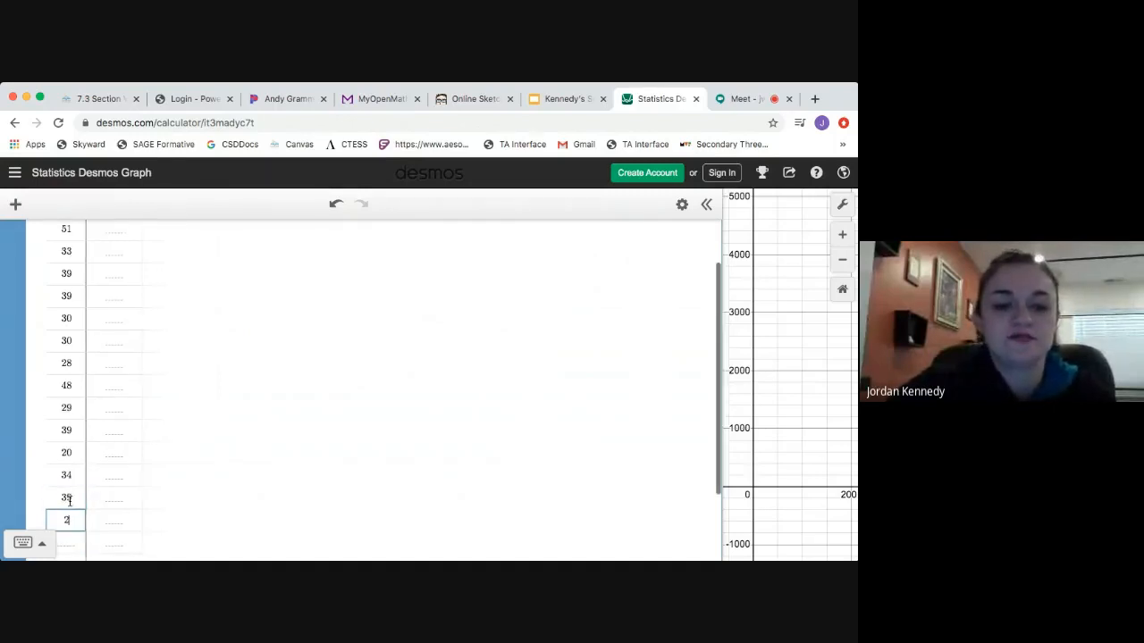
{"action": "key", "text": "Return"}
{"action": "double_click", "coordinate": [69, 501]}
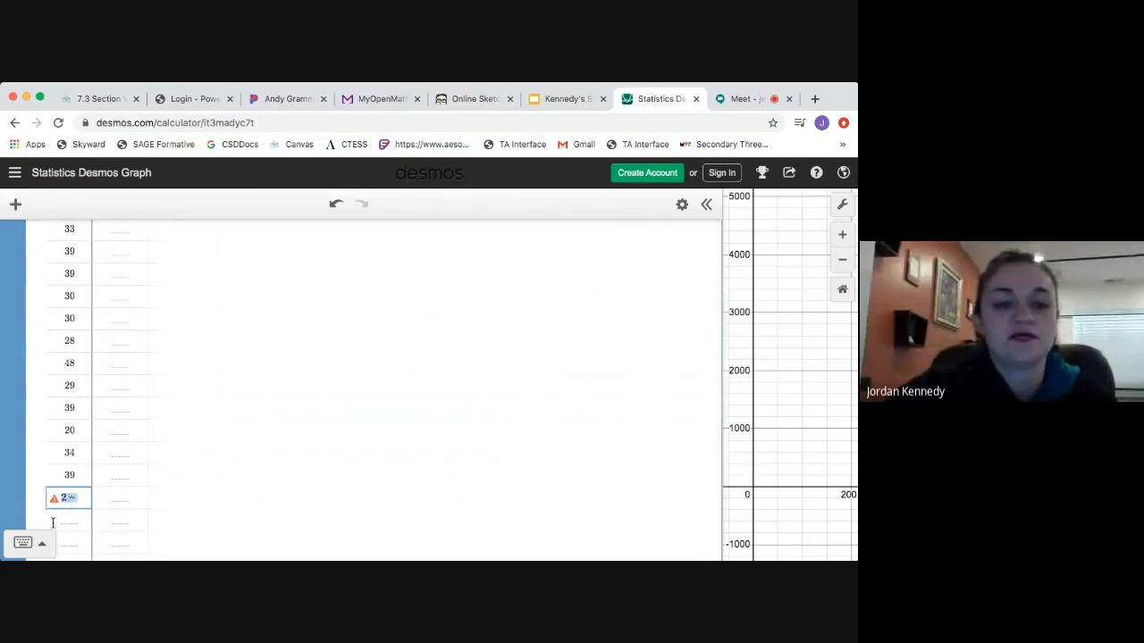
{"action": "mouse_move", "coordinate": [54, 507]}
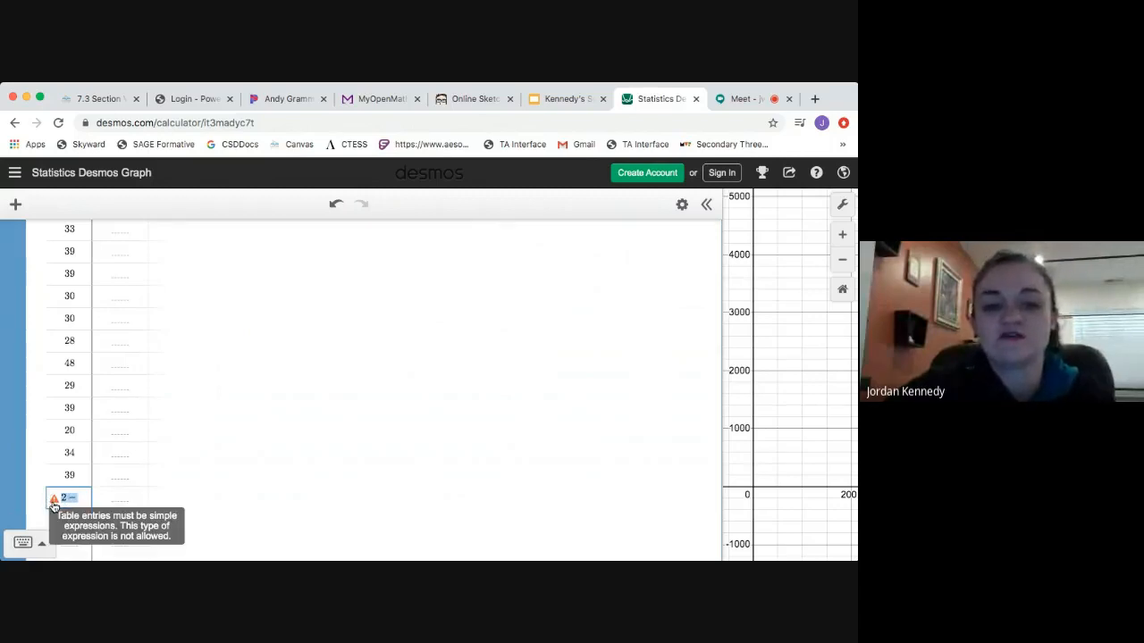
{"action": "scroll", "coordinate": [156, 471], "scroll_direction": "down", "scroll_amount": 1}
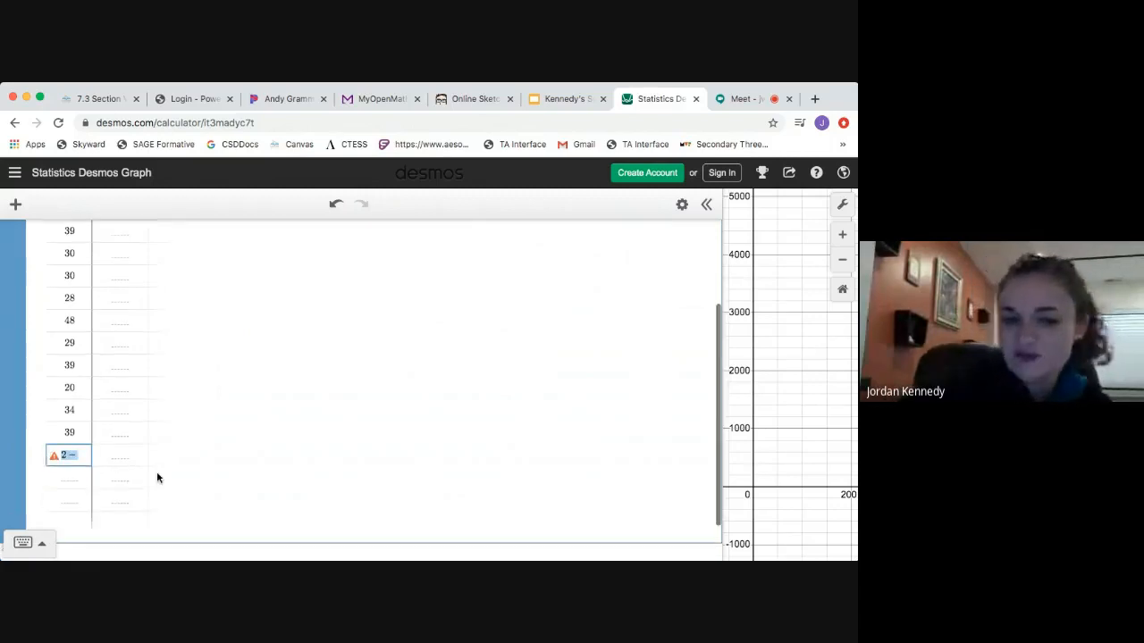
Step: Correct the incomplete 2- entry in the x₁ column to 23
{"action": "left_click", "coordinate": [77, 453]}
{"action": "key", "text": "BackSpace"}
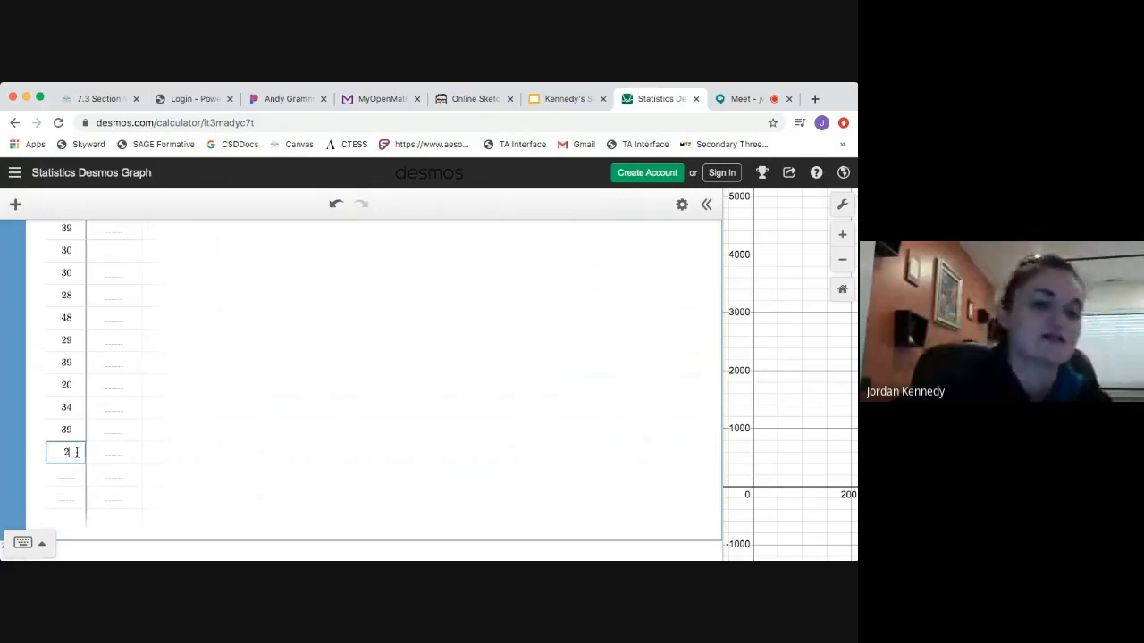
{"action": "key", "text": "Return"}
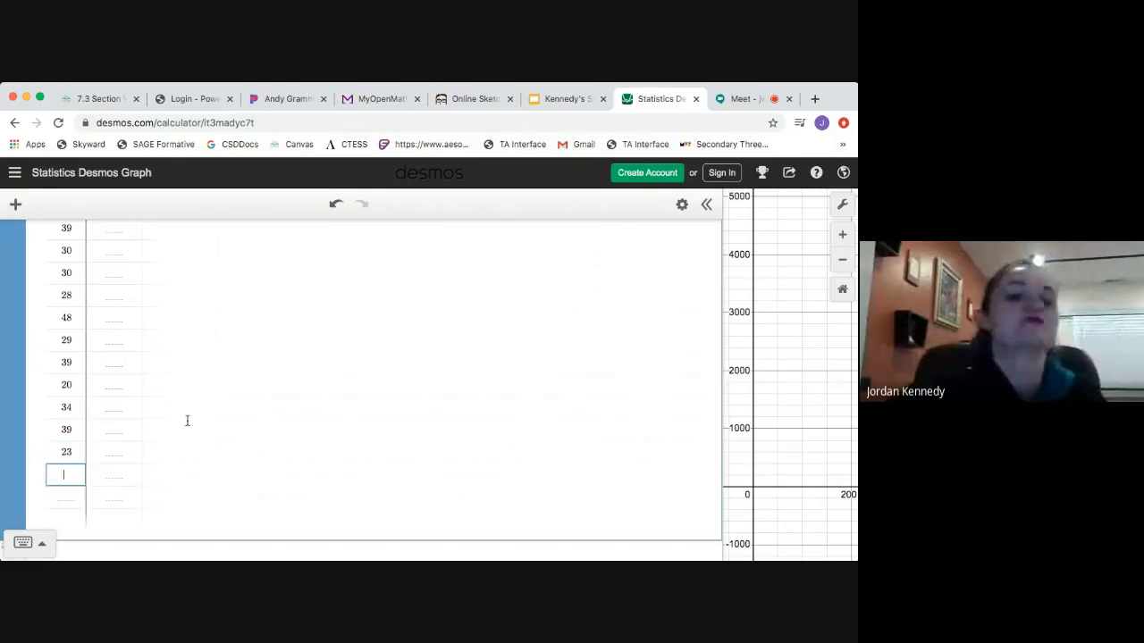
Step: Review the ages entered in the x₁ column, from its heading down to the last entry
{"action": "scroll", "coordinate": [71, 460], "scroll_direction": "down", "scroll_amount": 2}
{"action": "scroll", "coordinate": [78, 420], "scroll_direction": "up", "scroll_amount": 4}
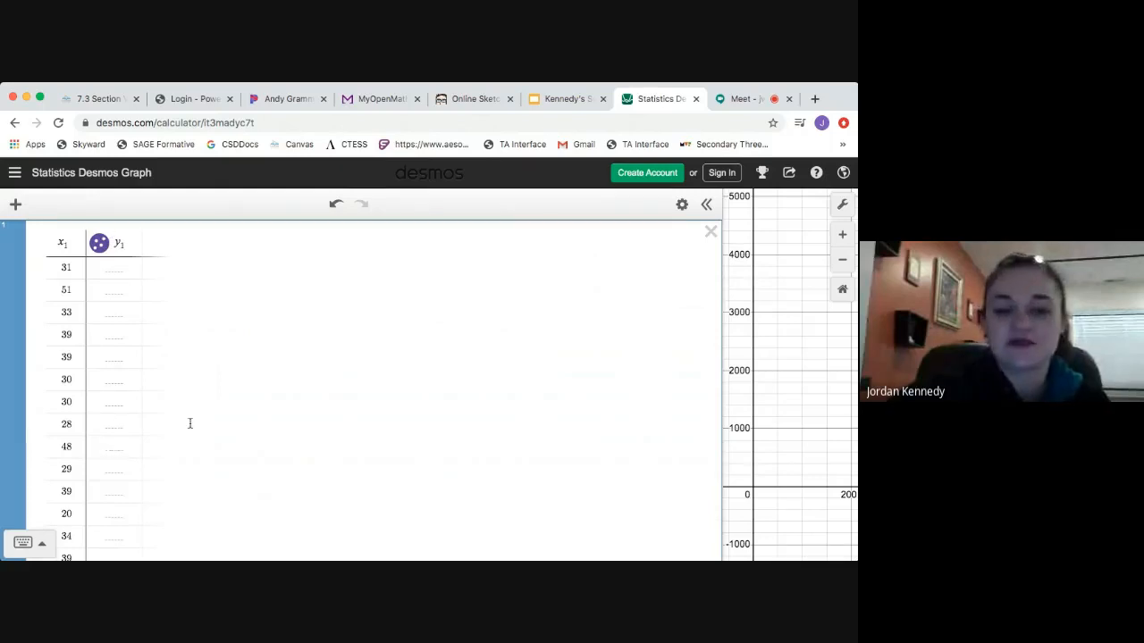
{"action": "scroll", "coordinate": [189, 421], "scroll_direction": "down", "scroll_amount": 4}
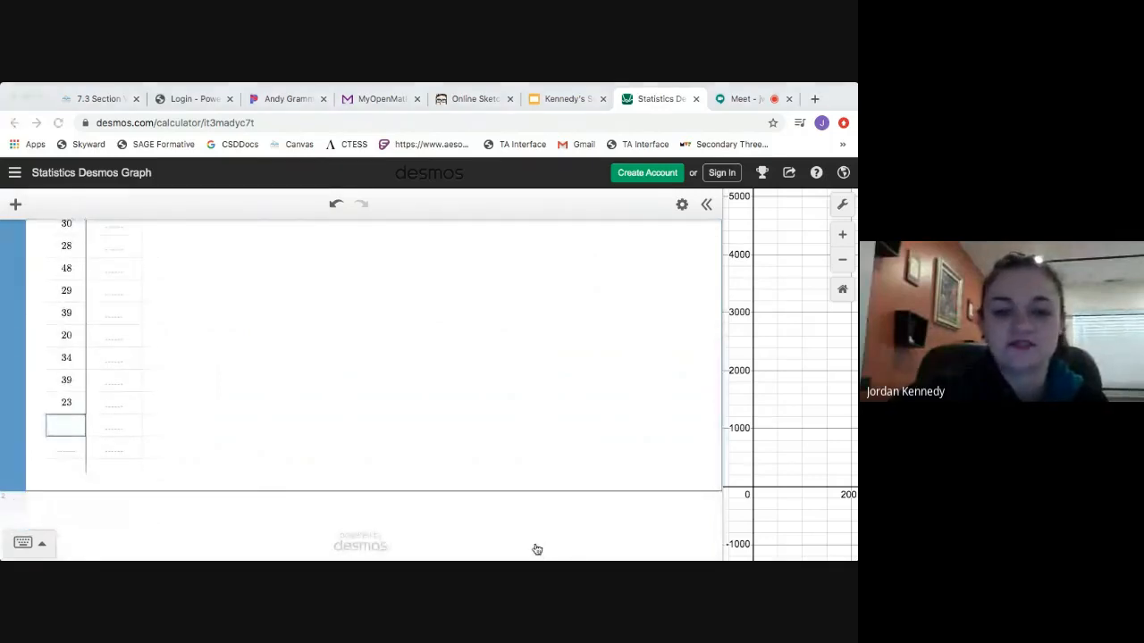
{"action": "scroll", "coordinate": [199, 435], "scroll_direction": "up", "scroll_amount": 3}
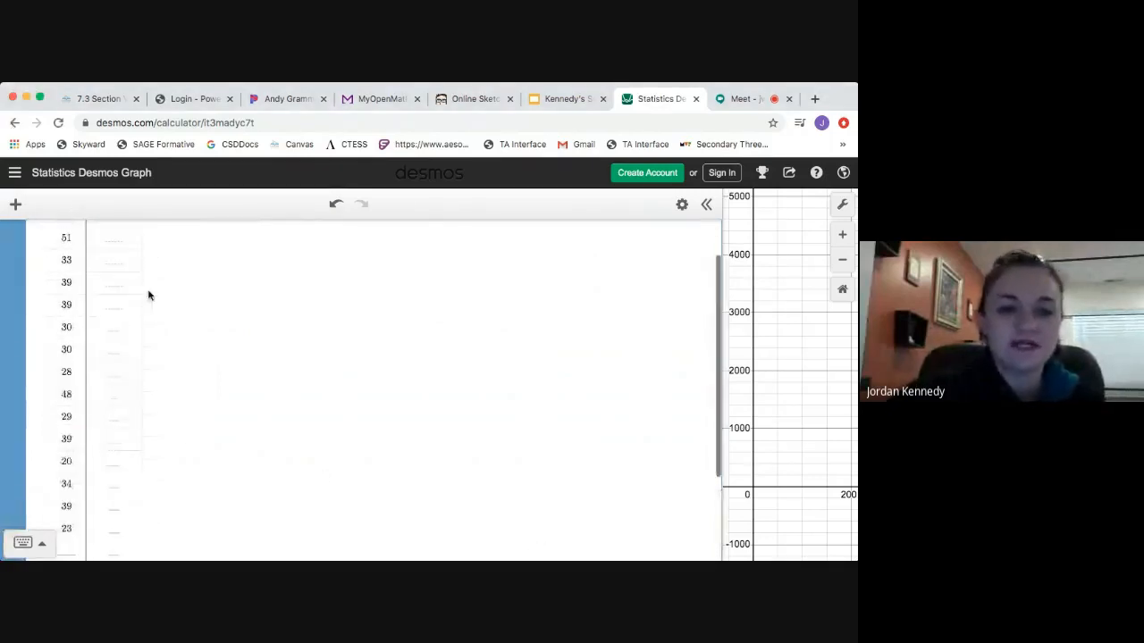
{"action": "scroll", "coordinate": [147, 290], "scroll_direction": "up", "scroll_amount": 2}
{"action": "left_click", "coordinate": [65, 244]}
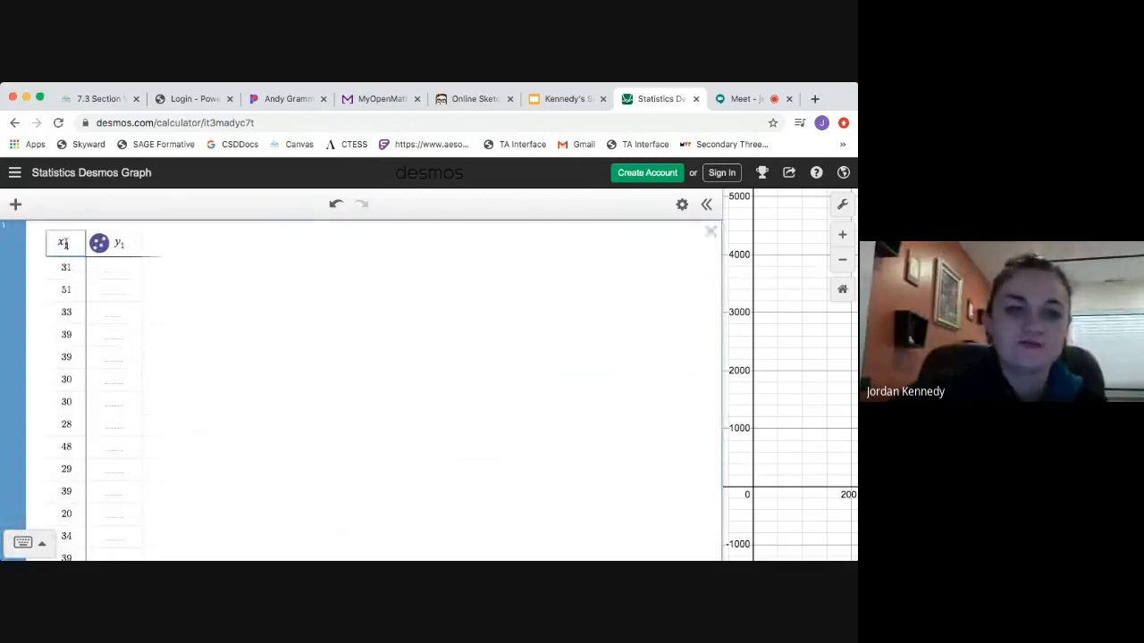
Step: Add the expression mean(x₁) below the table, using the mean function from the statistics functions
{"action": "scroll", "coordinate": [71, 510], "scroll_direction": "down", "scroll_amount": 4}
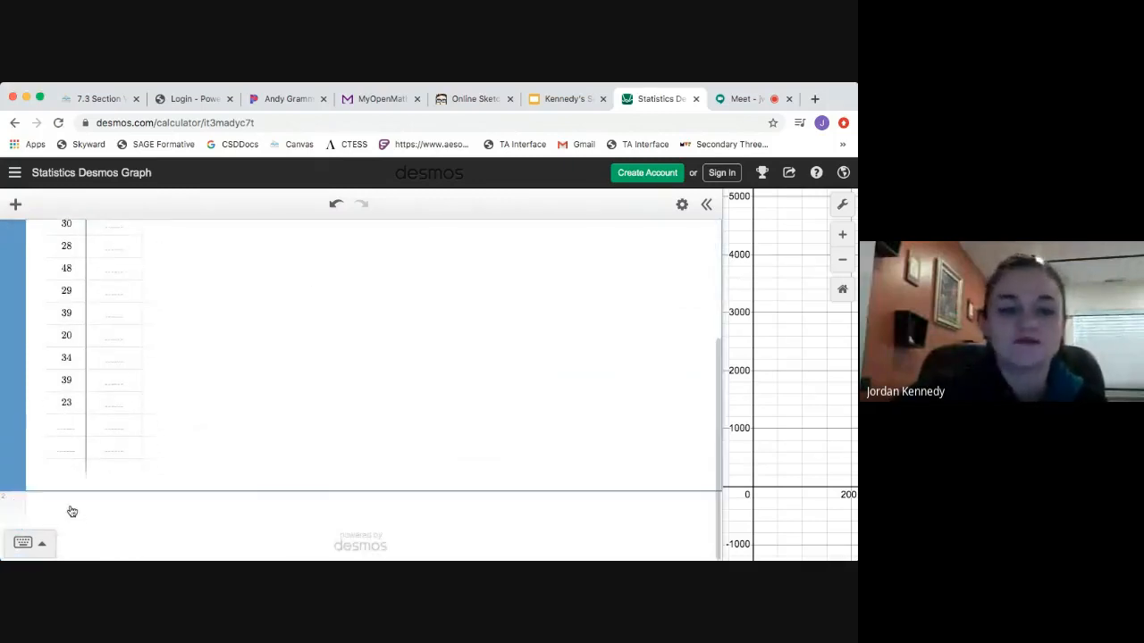
{"action": "left_click", "coordinate": [74, 510]}
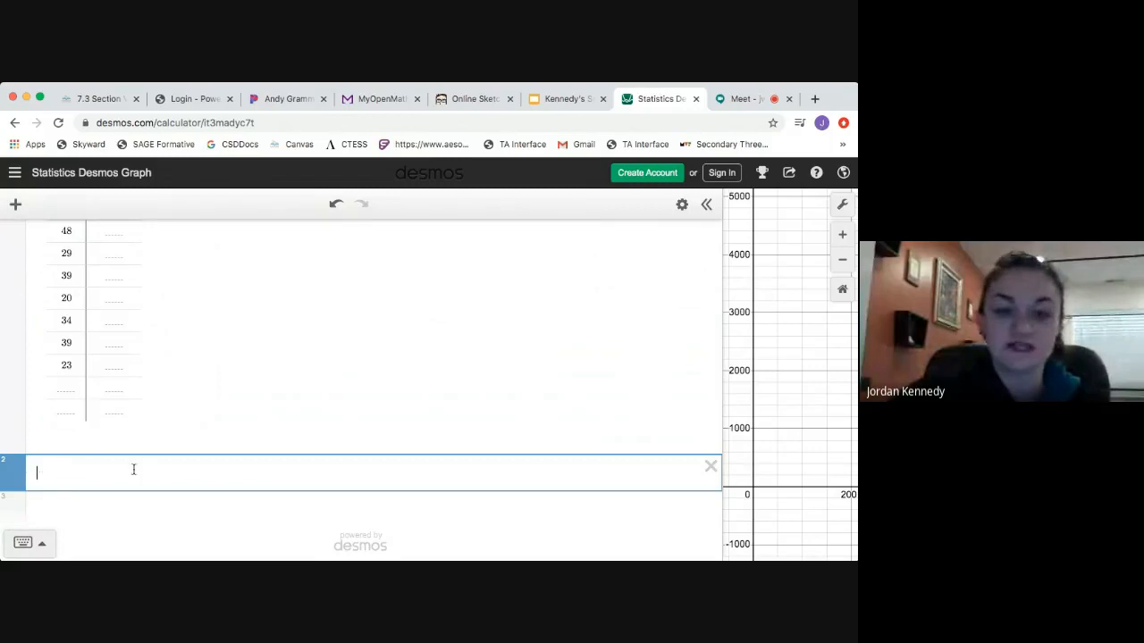
{"action": "left_click", "coordinate": [24, 545]}
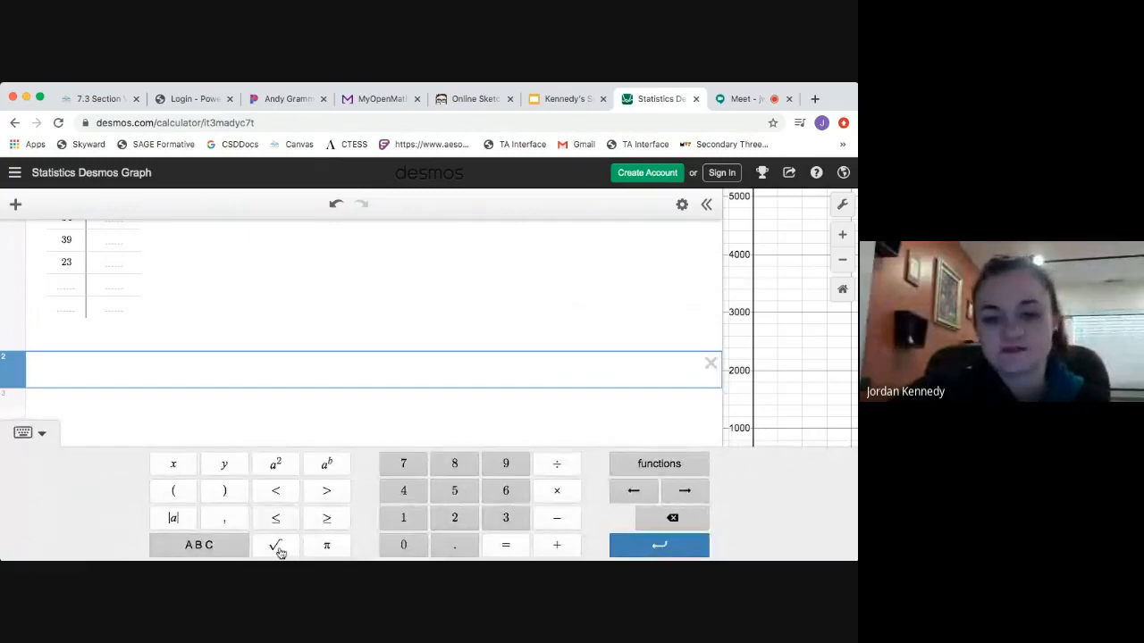
{"action": "left_click", "coordinate": [672, 471]}
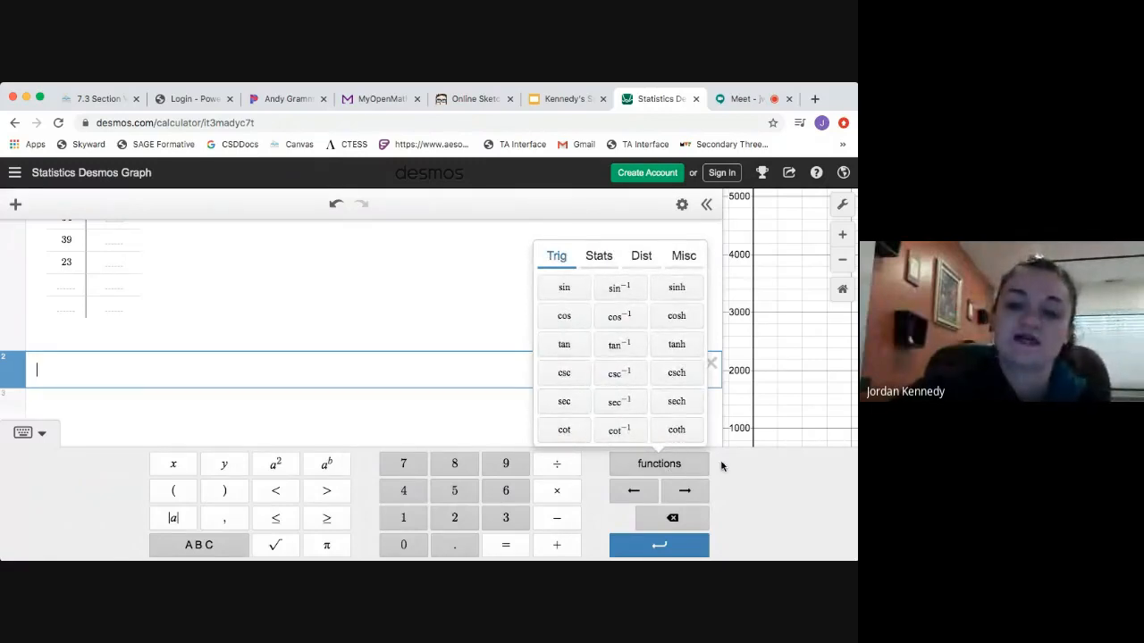
{"action": "left_click", "coordinate": [599, 259]}
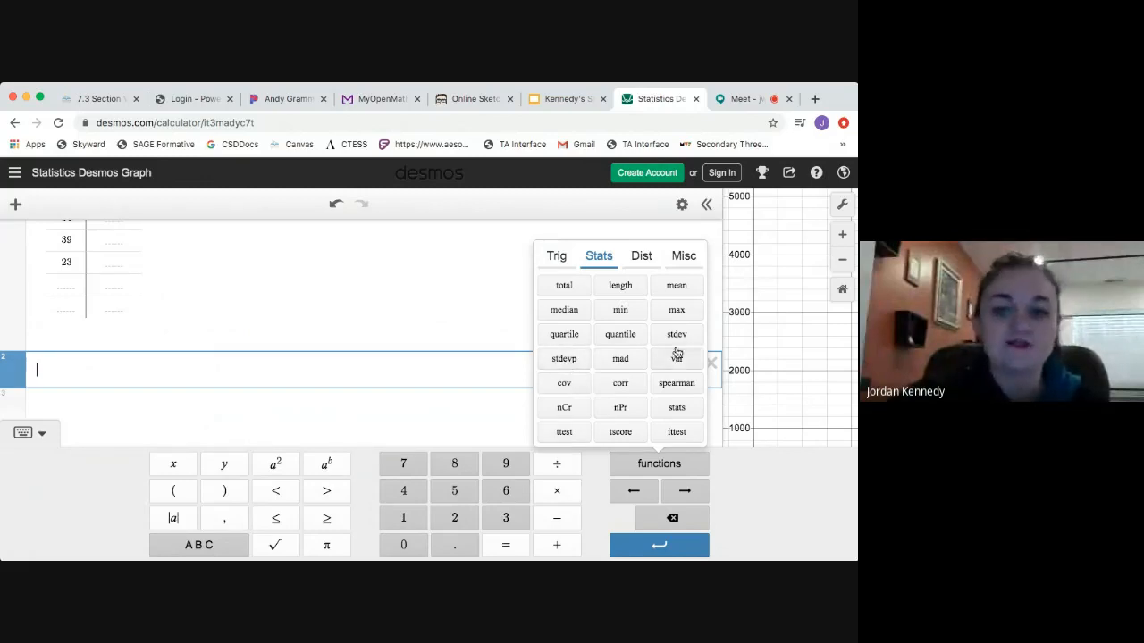
{"action": "left_click", "coordinate": [676, 286]}
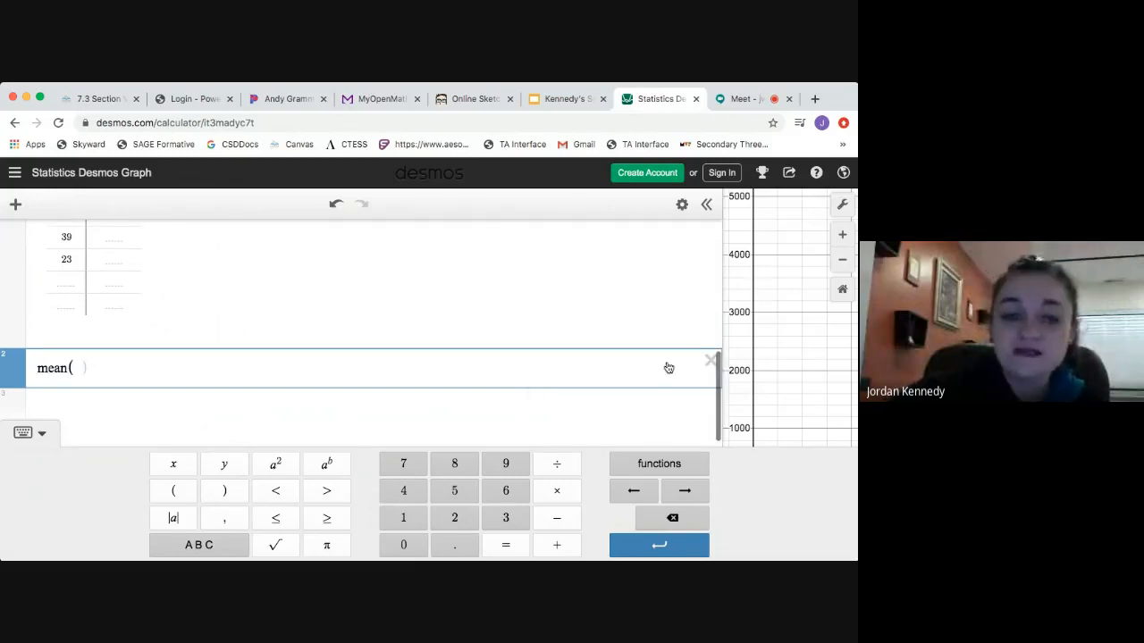
{"action": "mouse_move", "coordinate": [14, 381]}
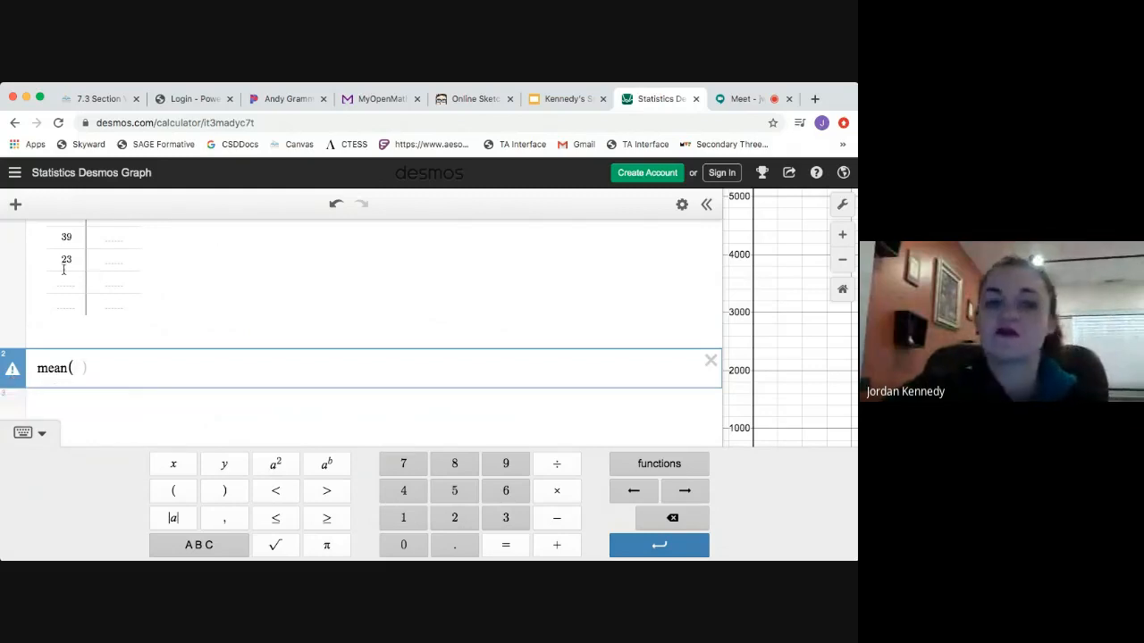
{"action": "scroll", "coordinate": [103, 395], "scroll_direction": "up", "scroll_amount": 1}
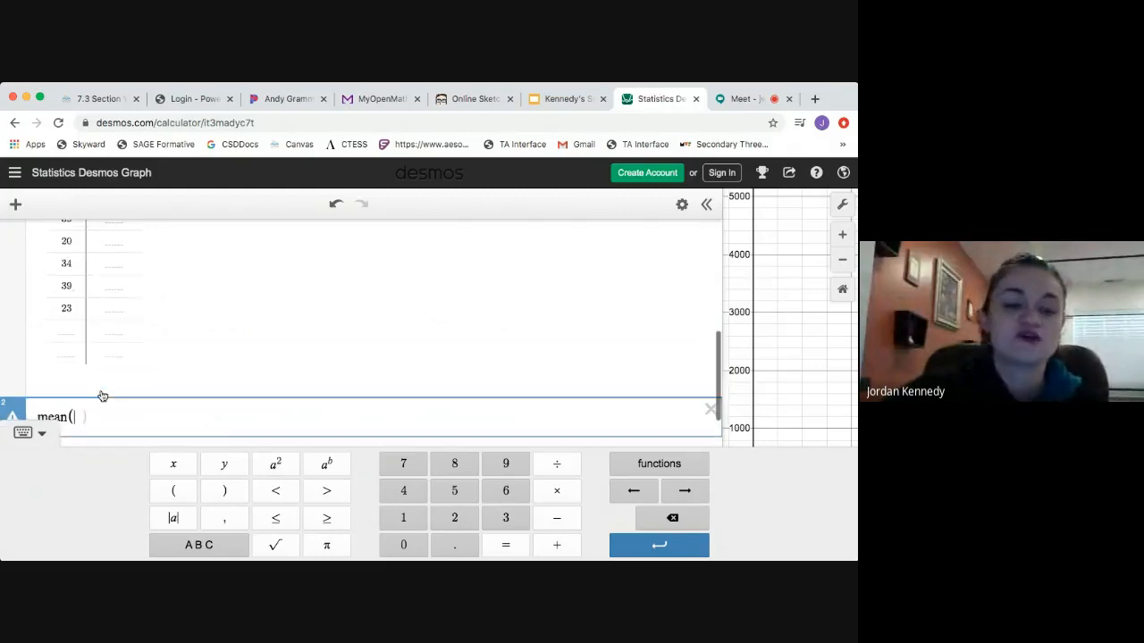
{"action": "scroll", "coordinate": [102, 396], "scroll_direction": "down", "scroll_amount": 1}
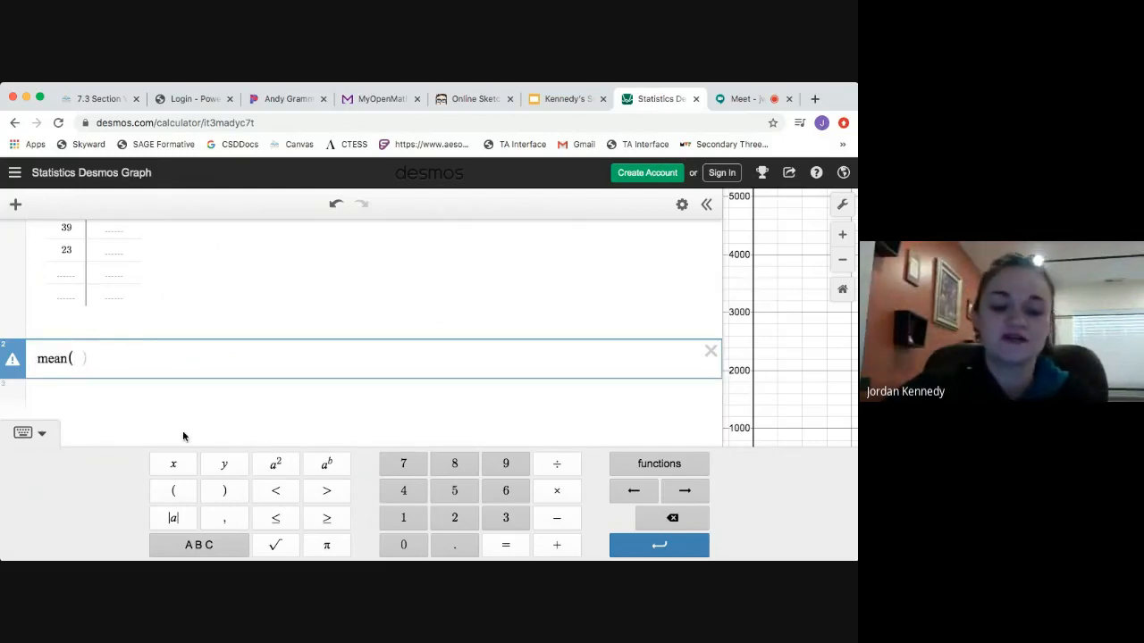
{"action": "type", "text": "x1"}
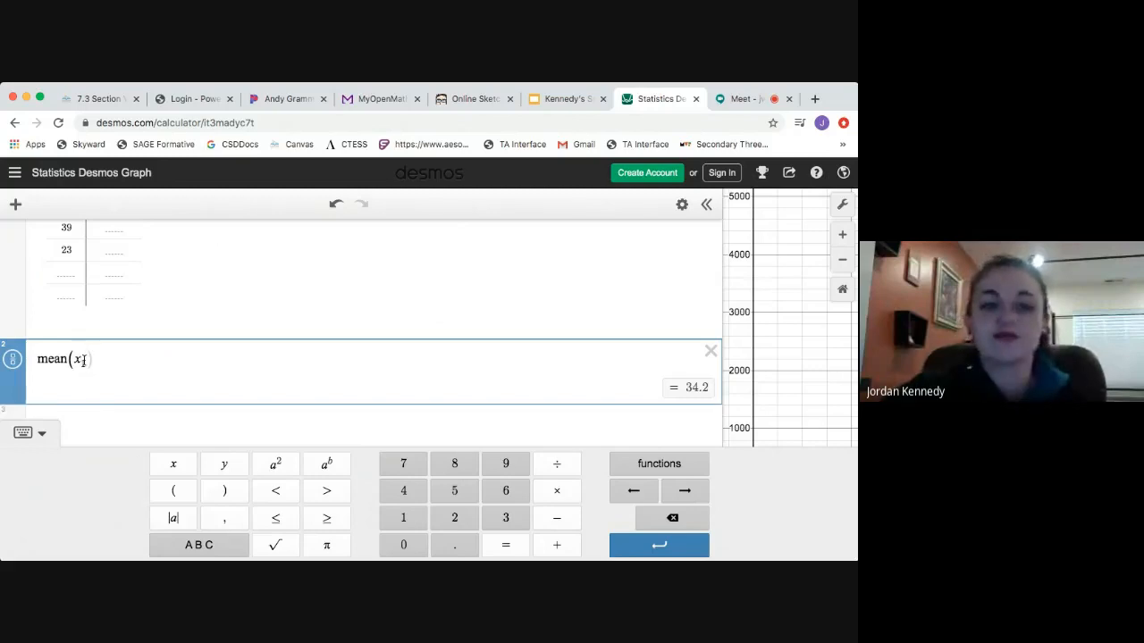
Step: Compare the table's x₁ column heading with the x₁ argument in the mean expression and examine its result
{"action": "scroll", "coordinate": [230, 352], "scroll_direction": "up", "scroll_amount": 10}
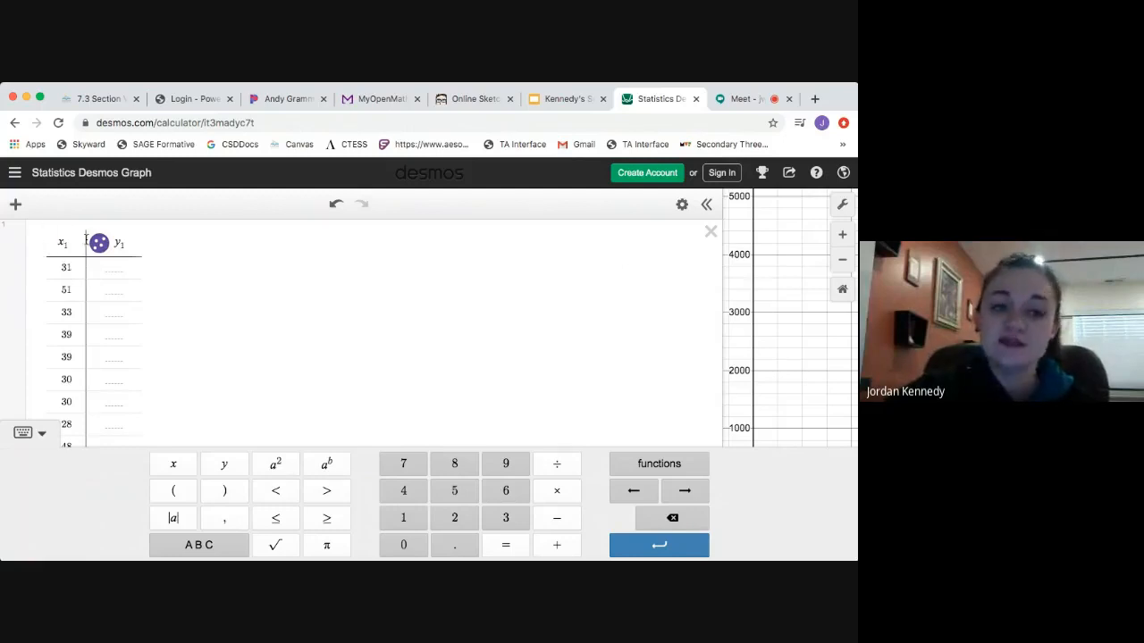
{"action": "scroll", "coordinate": [209, 300], "scroll_direction": "down", "scroll_amount": 10}
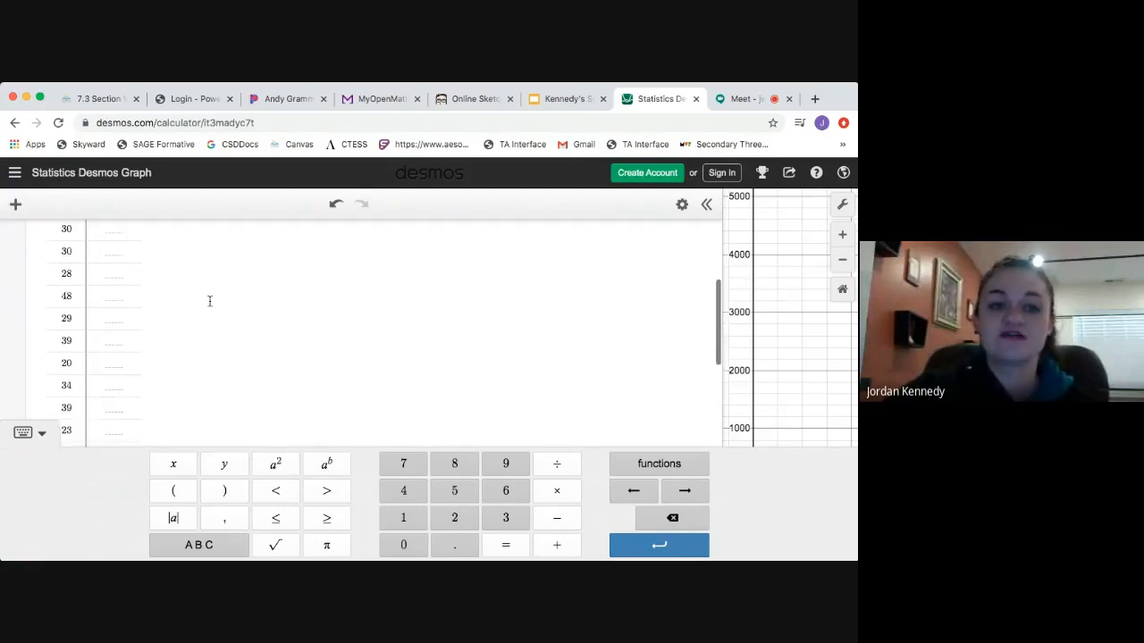
{"action": "left_click", "coordinate": [67, 331]}
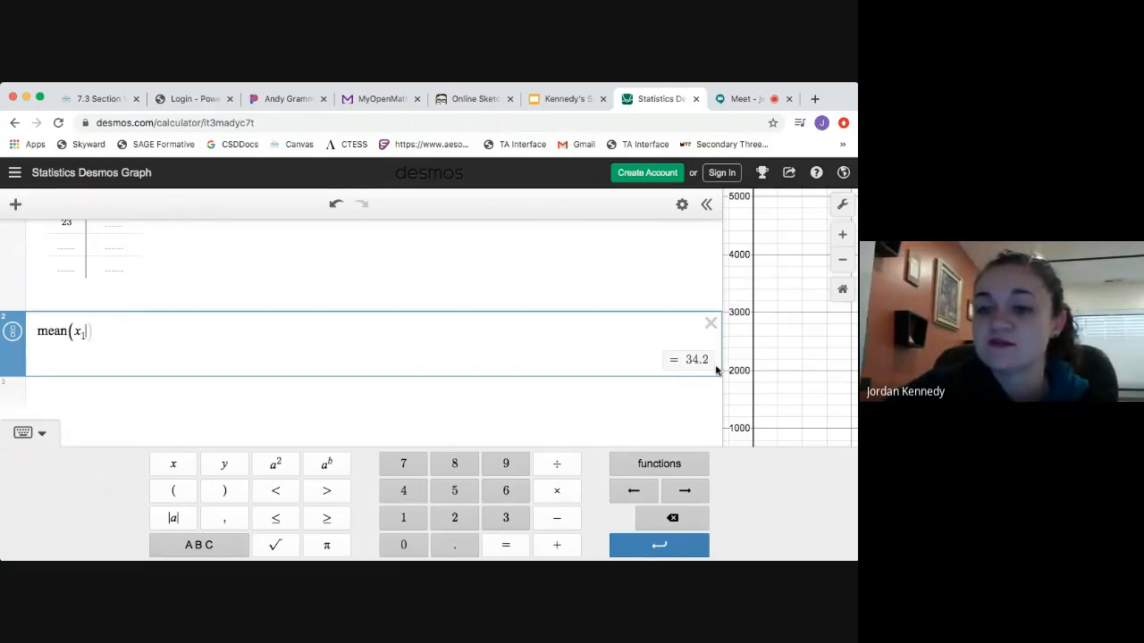
{"action": "scroll", "coordinate": [357, 322], "scroll_direction": "up", "scroll_amount": 5}
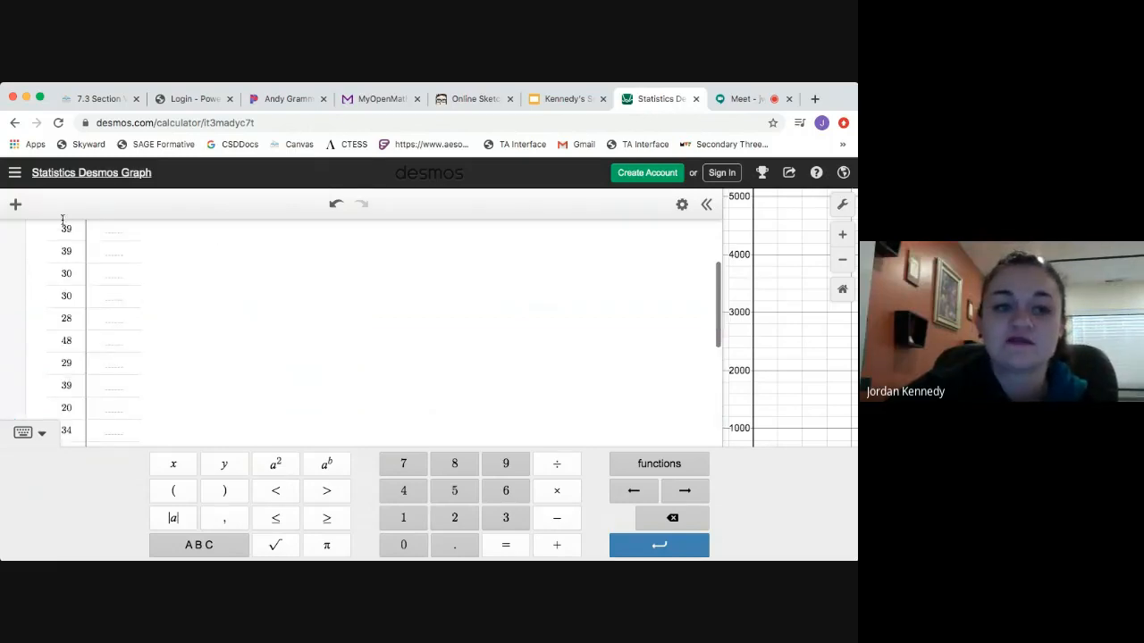
{"action": "scroll", "coordinate": [67, 391], "scroll_direction": "down", "scroll_amount": 5}
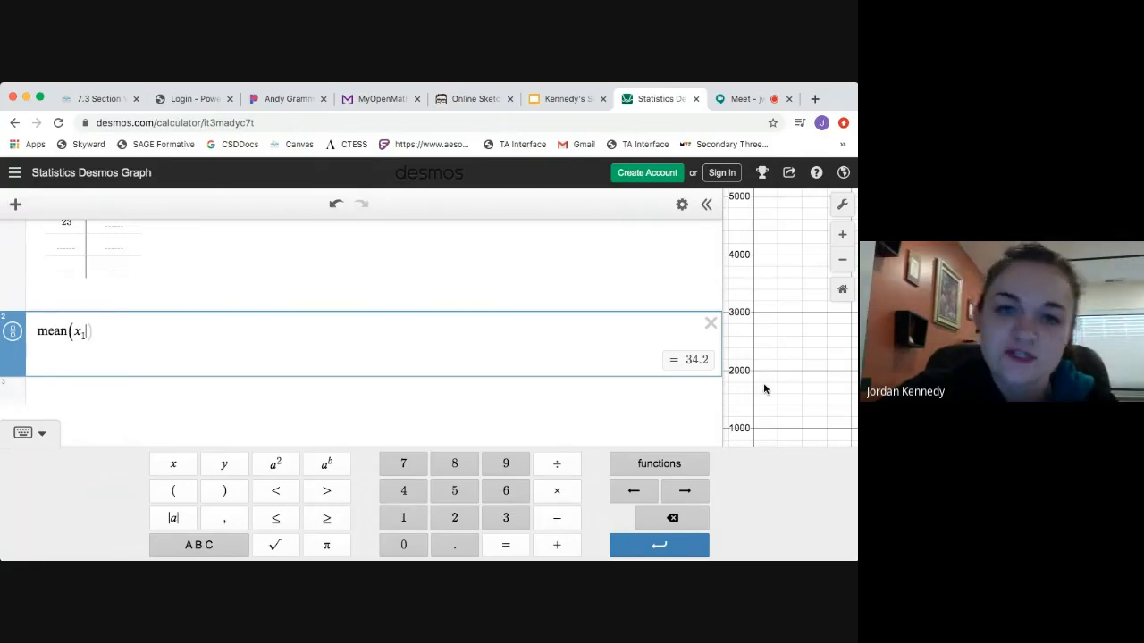
Step: Add the expression stdev(x₁) below the mean to compute the standard deviation of the ages
{"action": "left_click", "coordinate": [123, 415]}
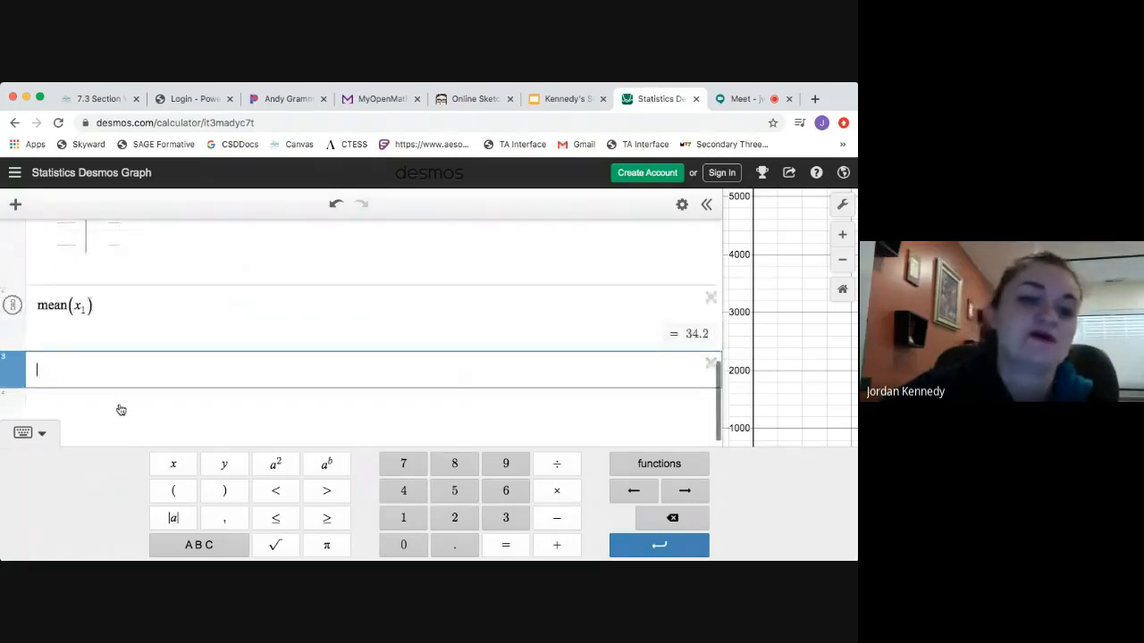
{"action": "left_click", "coordinate": [628, 466]}
{"action": "left_click", "coordinate": [673, 334]}
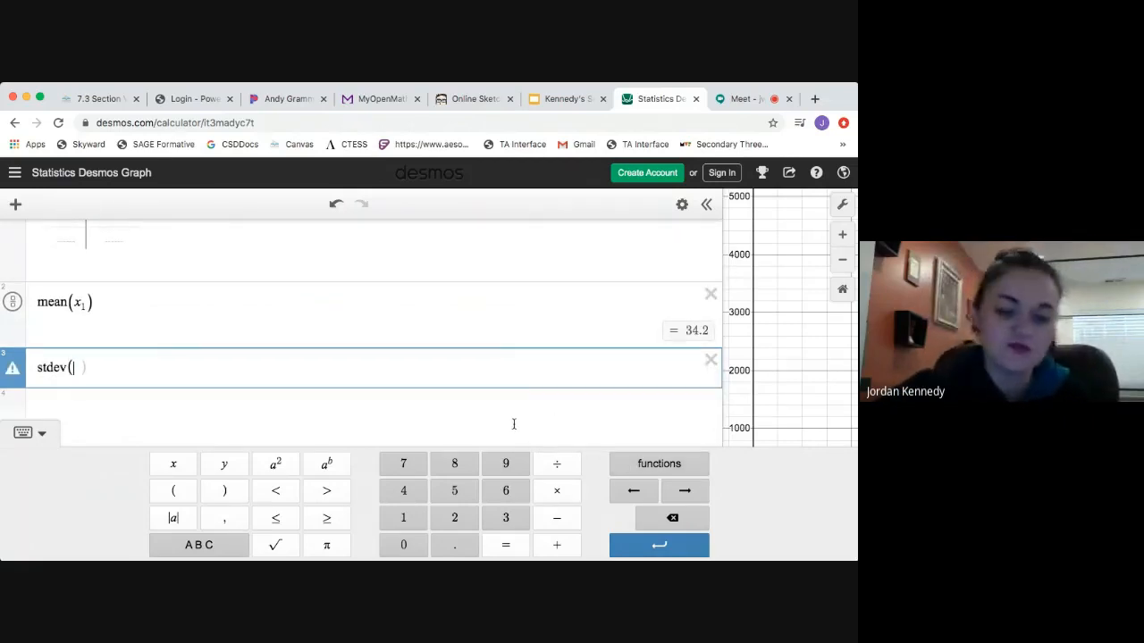
{"action": "type", "text": "x1"}
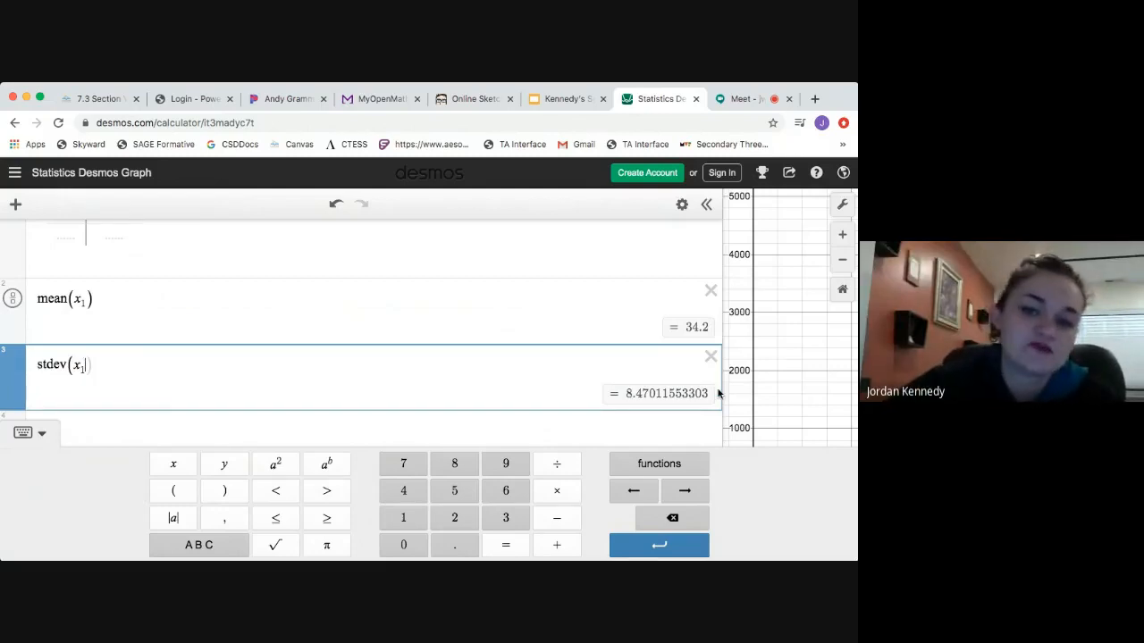
{"action": "left_click", "coordinate": [653, 394]}
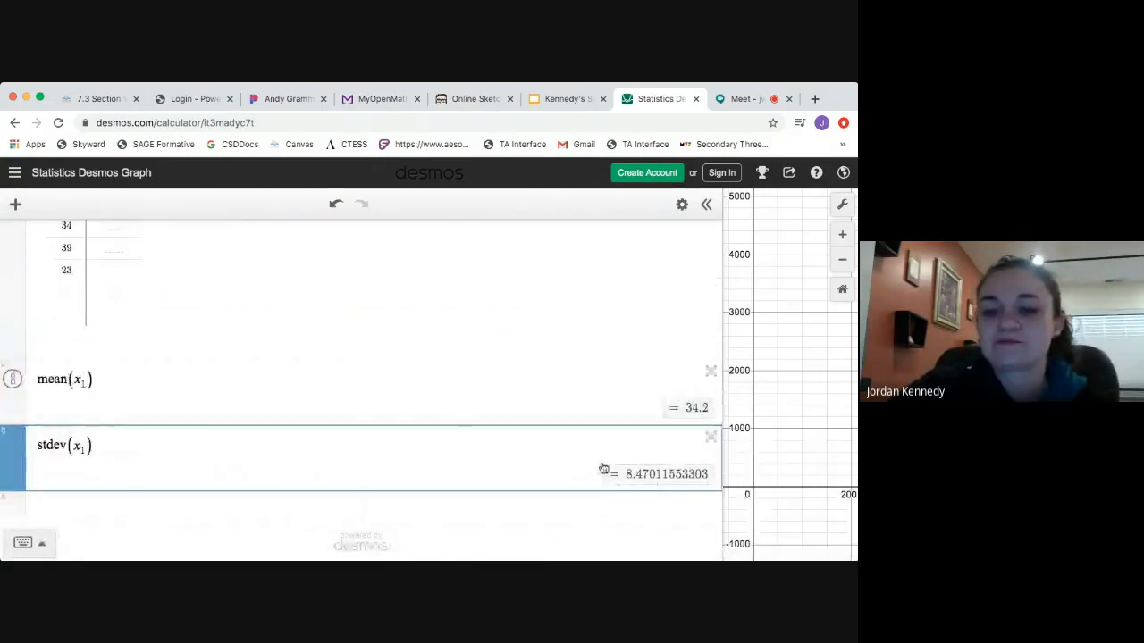
{"action": "left_click", "coordinate": [40, 540]}
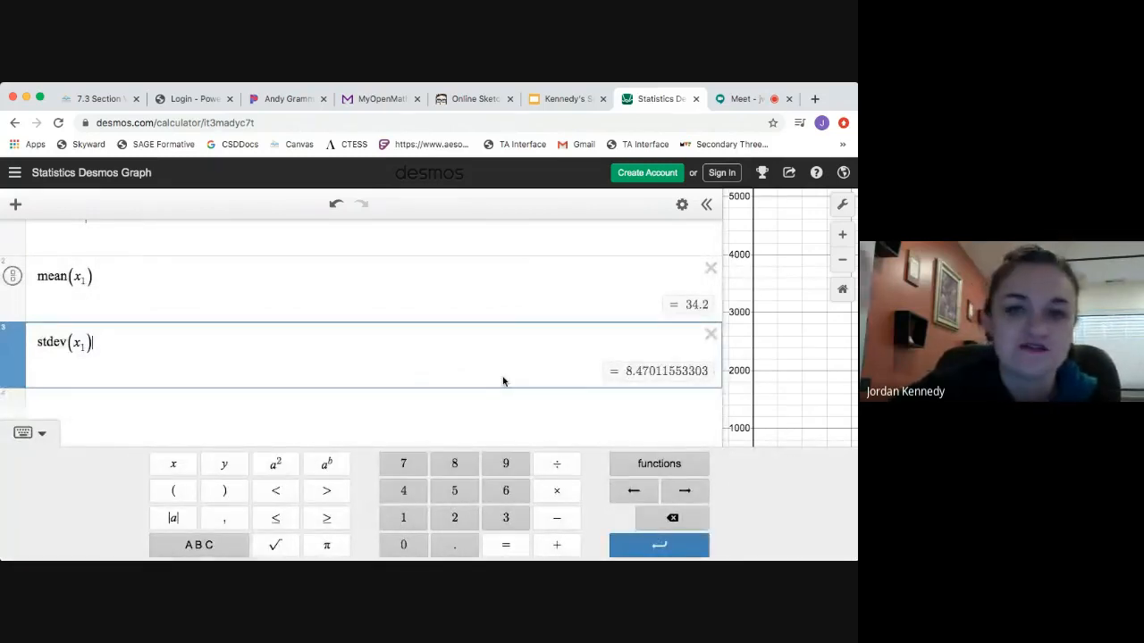
{"action": "scroll", "coordinate": [377, 369], "scroll_direction": "up", "scroll_amount": 1}
{"action": "scroll", "coordinate": [377, 369], "scroll_direction": "down", "scroll_amount": 1}
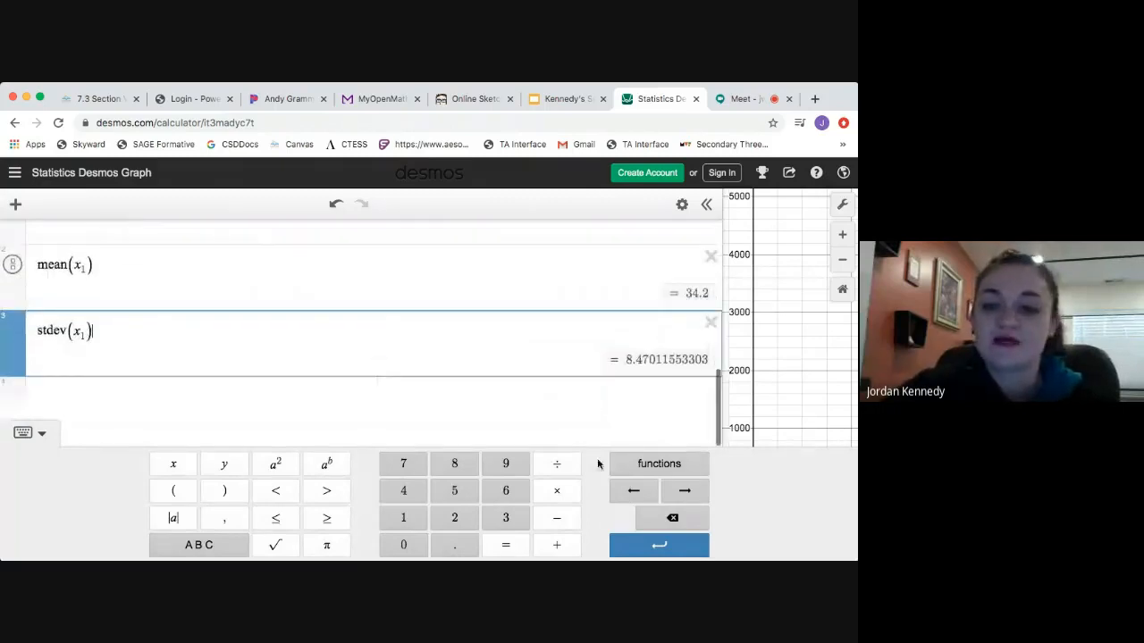
{"action": "left_click", "coordinate": [662, 464]}
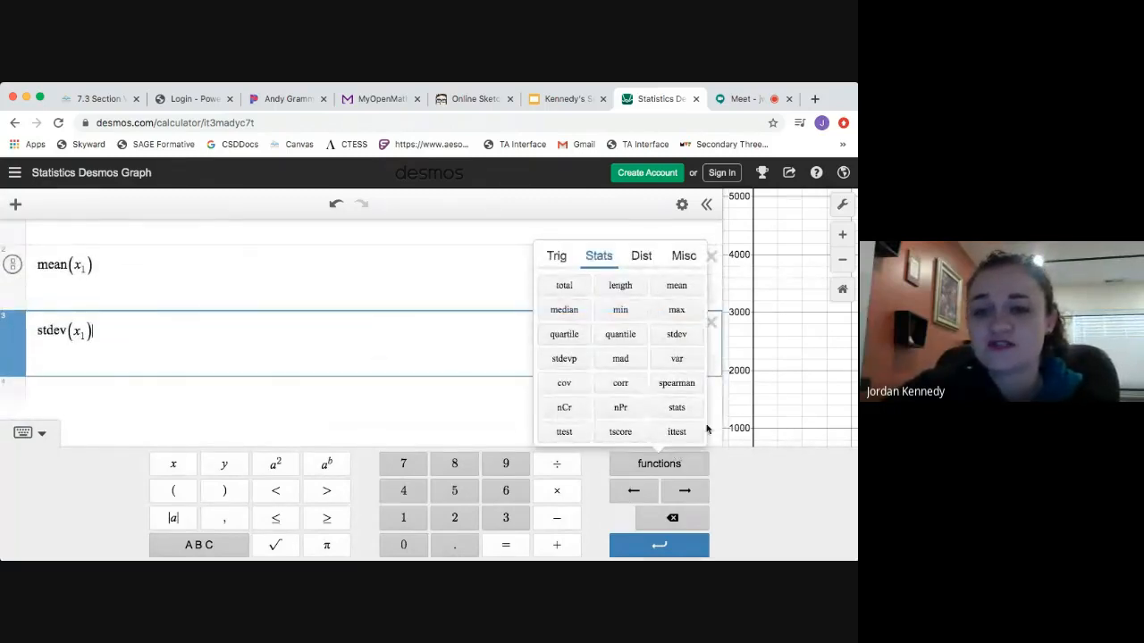
{"action": "left_click", "coordinate": [620, 309]}
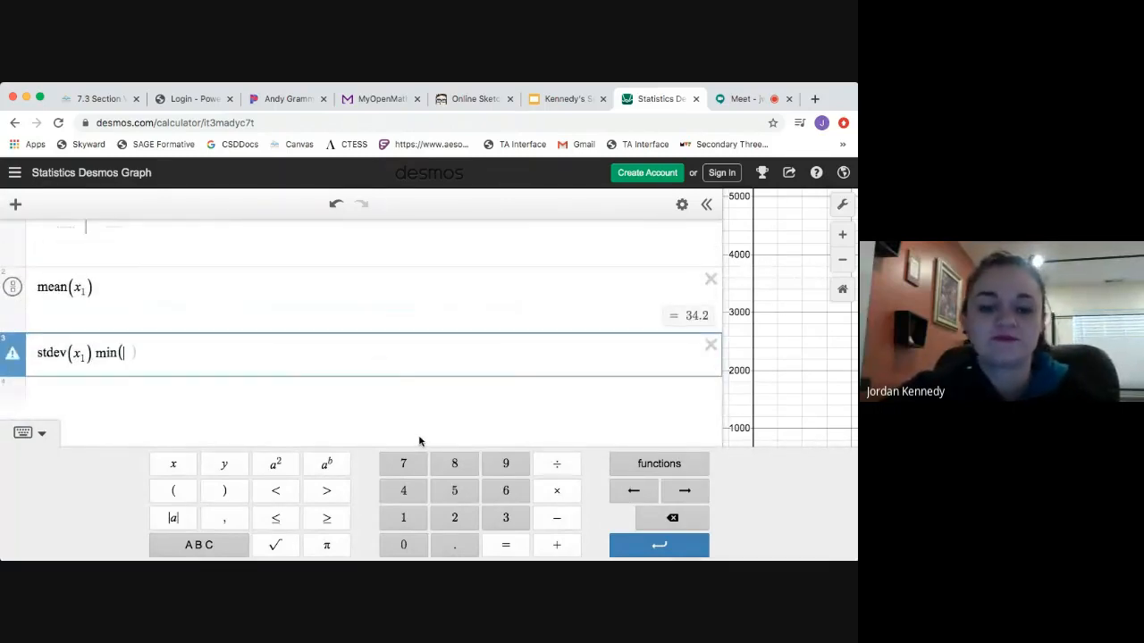
{"action": "key", "text": "ctrl+z"}
{"action": "scroll", "coordinate": [75, 405], "scroll_direction": "down", "scroll_amount": 1}
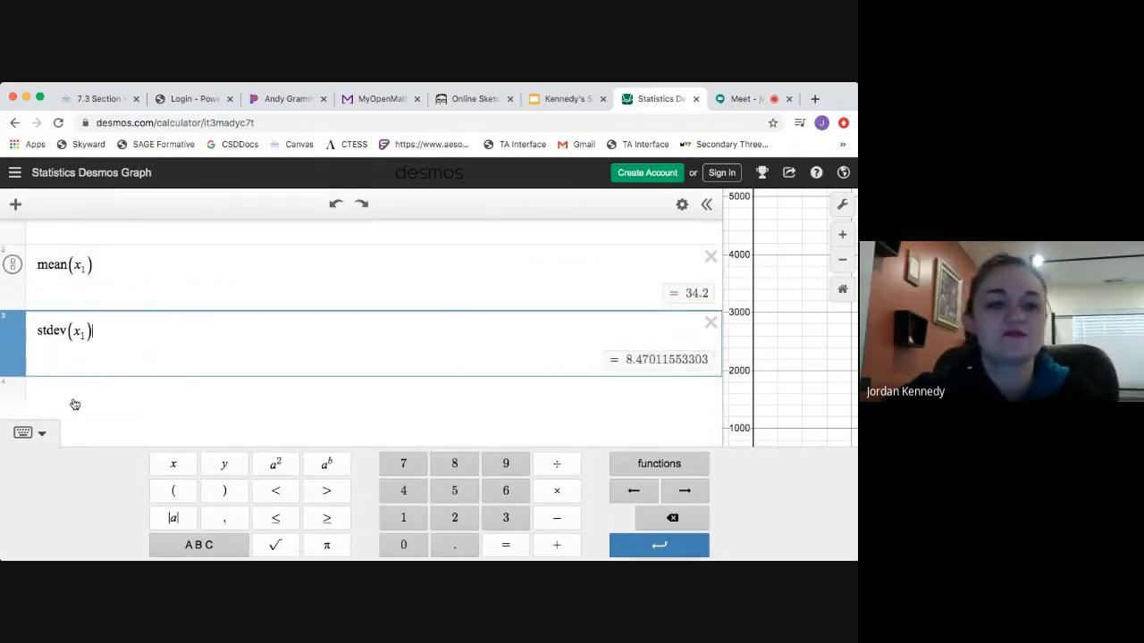
Step: Add the expression min(x₁) on a new line below the standard deviation
{"action": "left_click", "coordinate": [75, 404]}
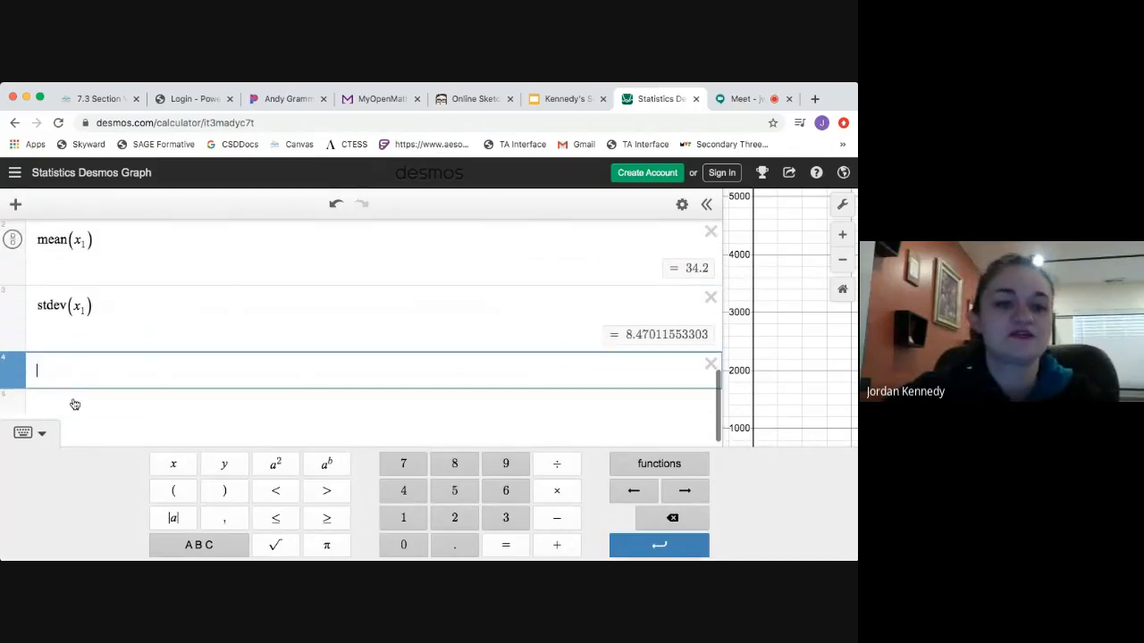
{"action": "left_click", "coordinate": [661, 463]}
{"action": "left_click", "coordinate": [634, 314]}
{"action": "type", "text": "x1"}
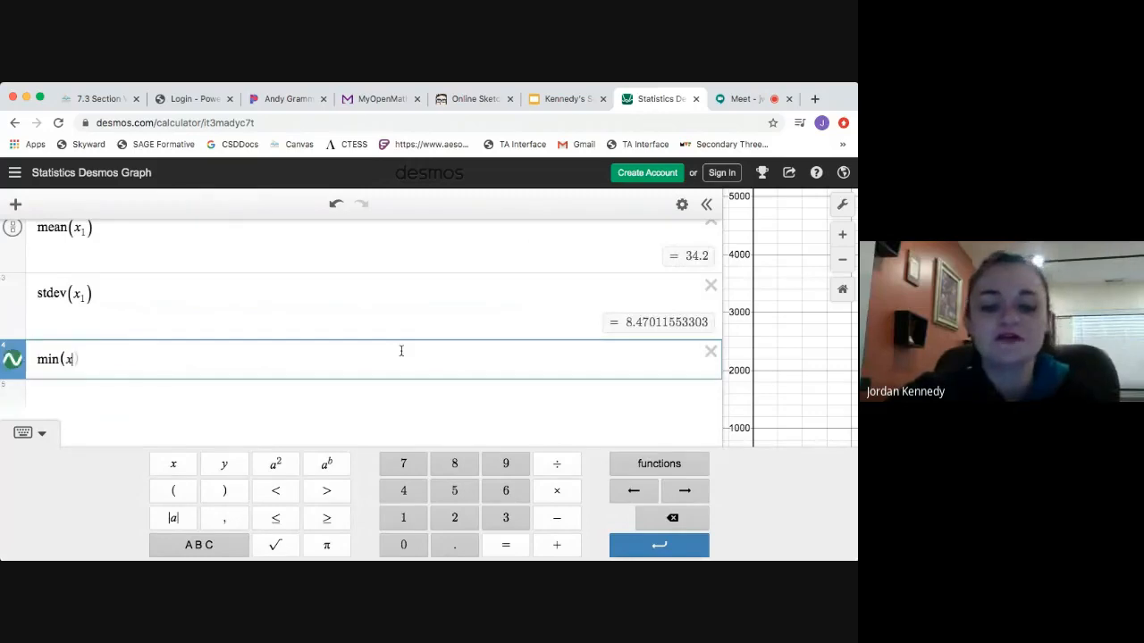
{"action": "left_click", "coordinate": [661, 465]}
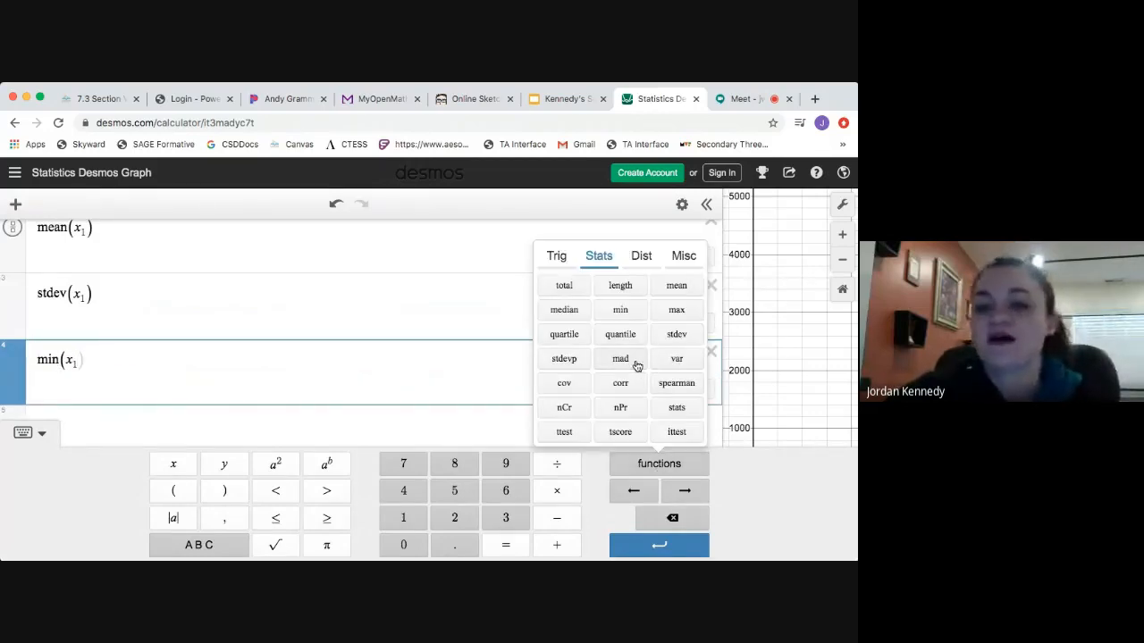
{"action": "left_click", "coordinate": [577, 291]}
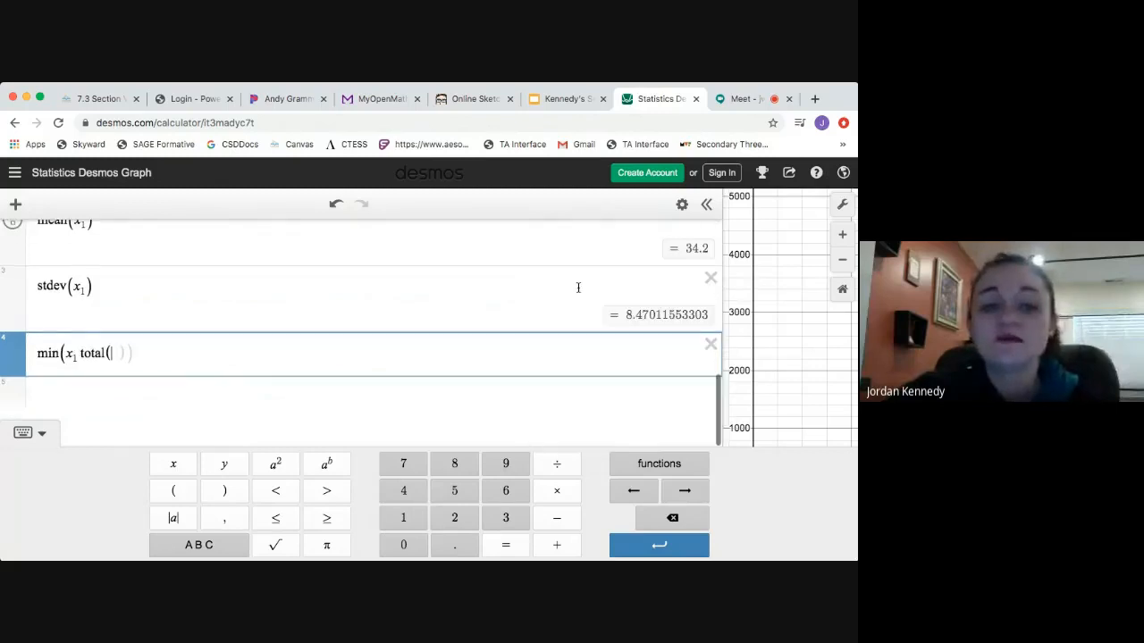
{"action": "key", "text": "BackSpace"}
{"action": "key", "text": "BackSpace"}
{"action": "key", "text": "BackSpace"}
{"action": "key", "text": "BackSpace"}
{"action": "key", "text": "BackSpace"}
{"action": "key", "text": "BackSpace"}
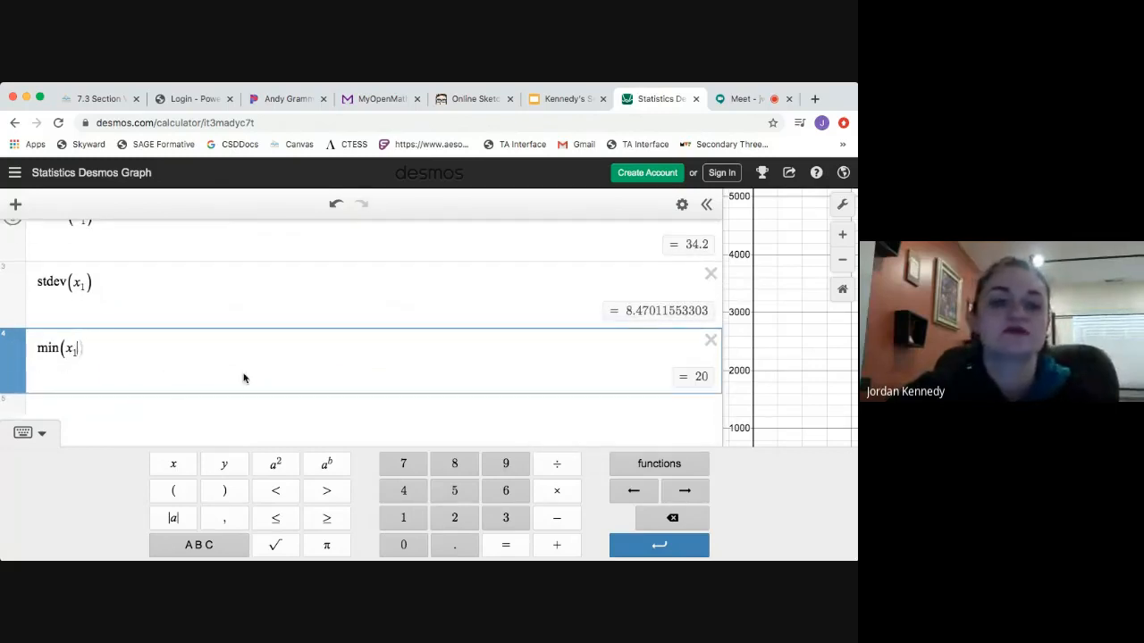
Step: Add the expression total(x₁) on a new line below the minimum to sum the ages
{"action": "key", "text": "Return"}
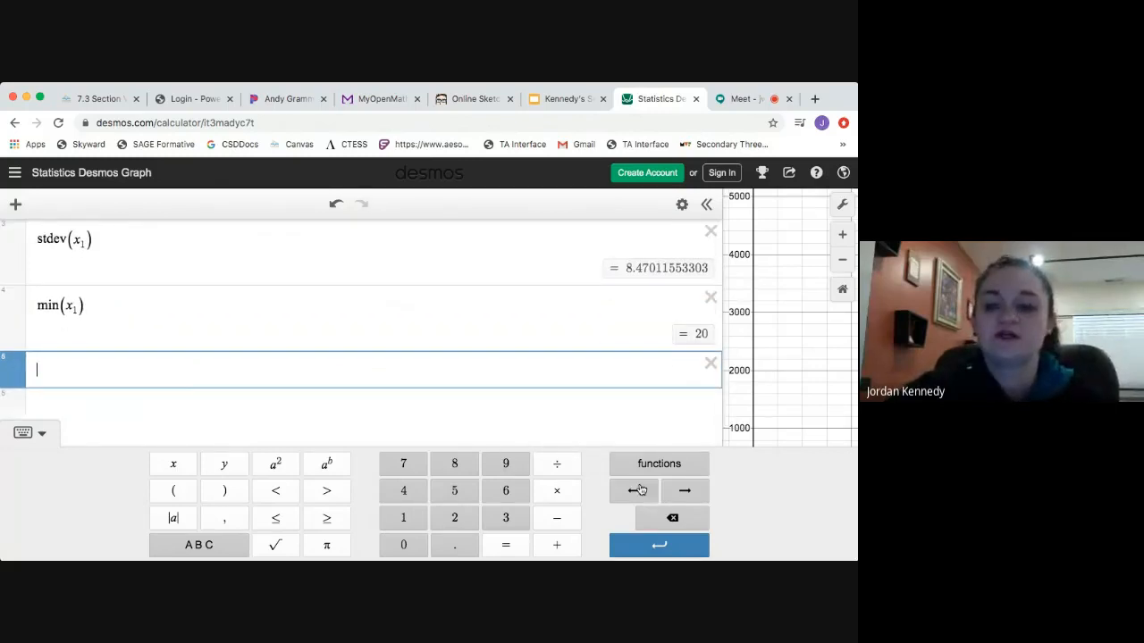
{"action": "type", "text": "total(x1"}
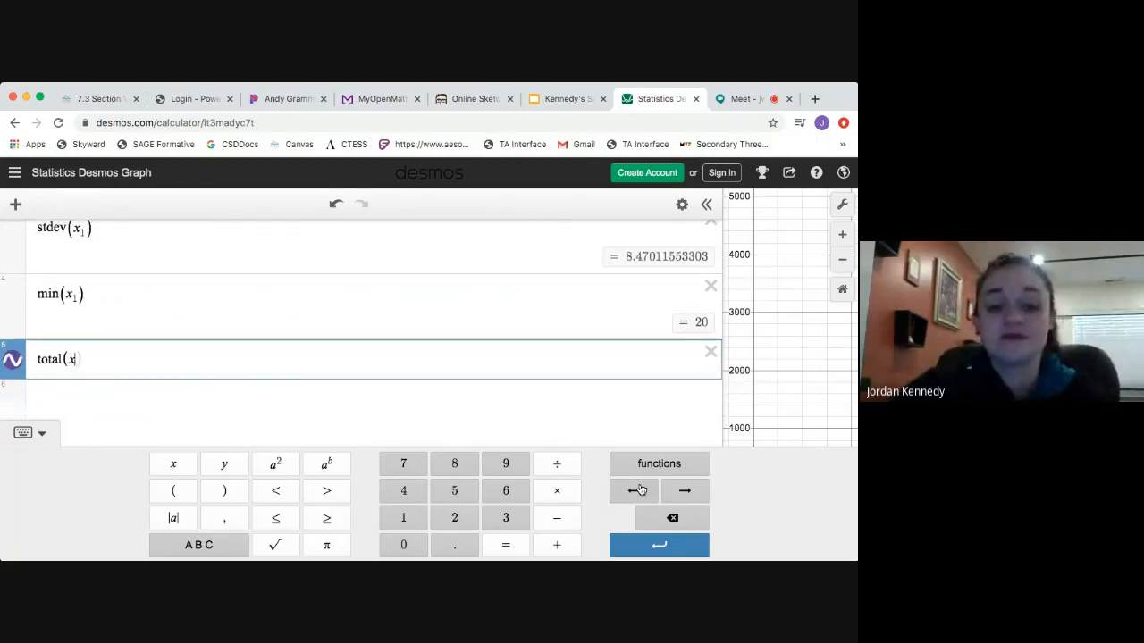
{"action": "type", "text": ")"}
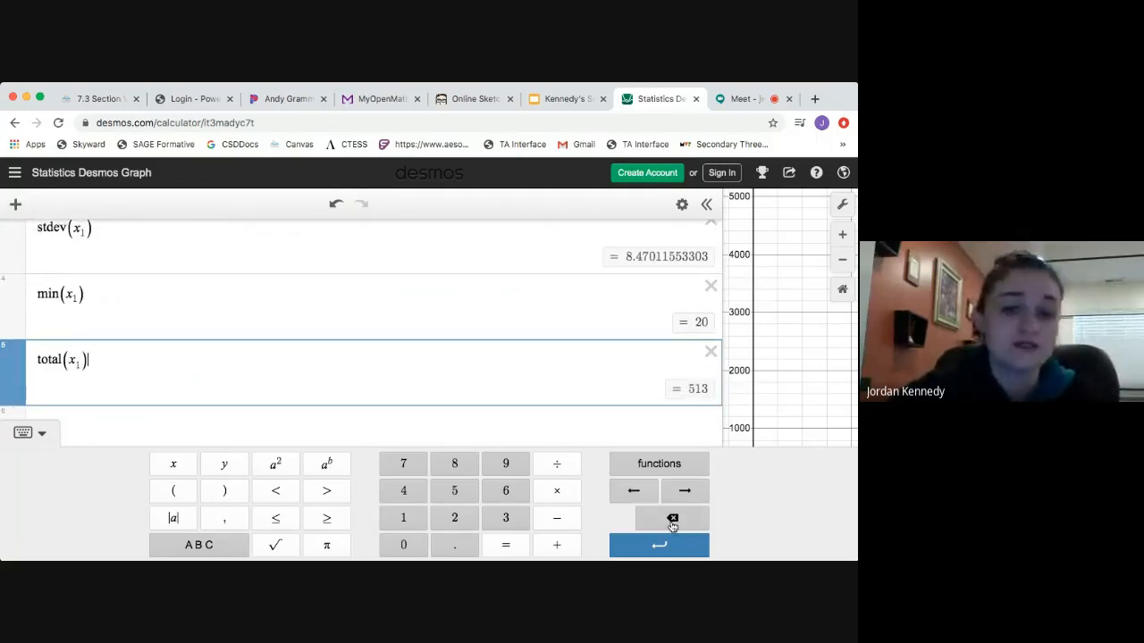
Step: Review the table of ages together with the mean, stdev, min and total expressions below it
{"action": "scroll", "coordinate": [416, 398], "scroll_direction": "up", "scroll_amount": 3}
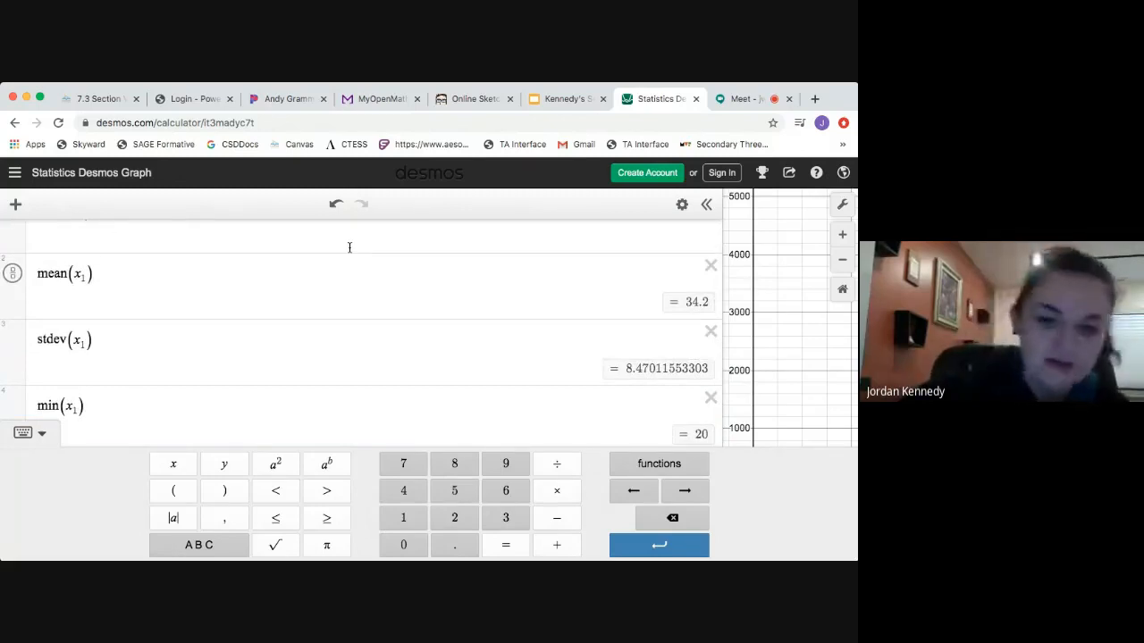
{"action": "scroll", "coordinate": [271, 327], "scroll_direction": "down", "scroll_amount": 2}
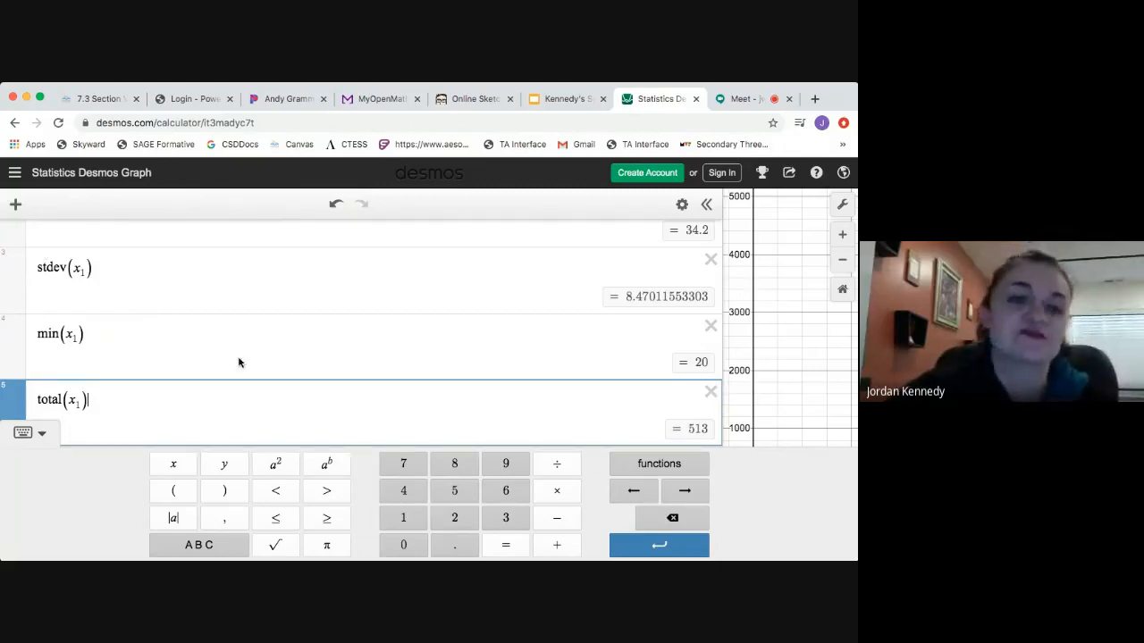
{"action": "scroll", "coordinate": [268, 358], "scroll_direction": "down", "scroll_amount": 2}
{"action": "scroll", "coordinate": [712, 362], "scroll_direction": "up", "scroll_amount": 3}
{"action": "scroll", "coordinate": [523, 302], "scroll_direction": "up", "scroll_amount": 10}
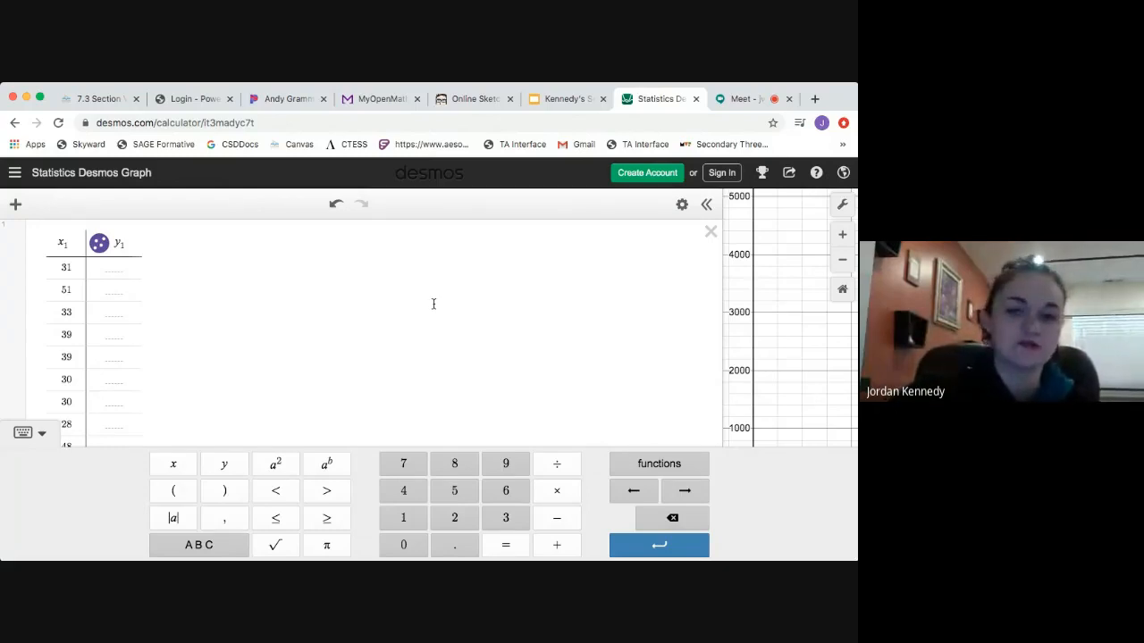
{"action": "scroll", "coordinate": [433, 304], "scroll_direction": "down", "scroll_amount": 2}
{"action": "scroll", "coordinate": [433, 304], "scroll_direction": "down", "scroll_amount": 5}
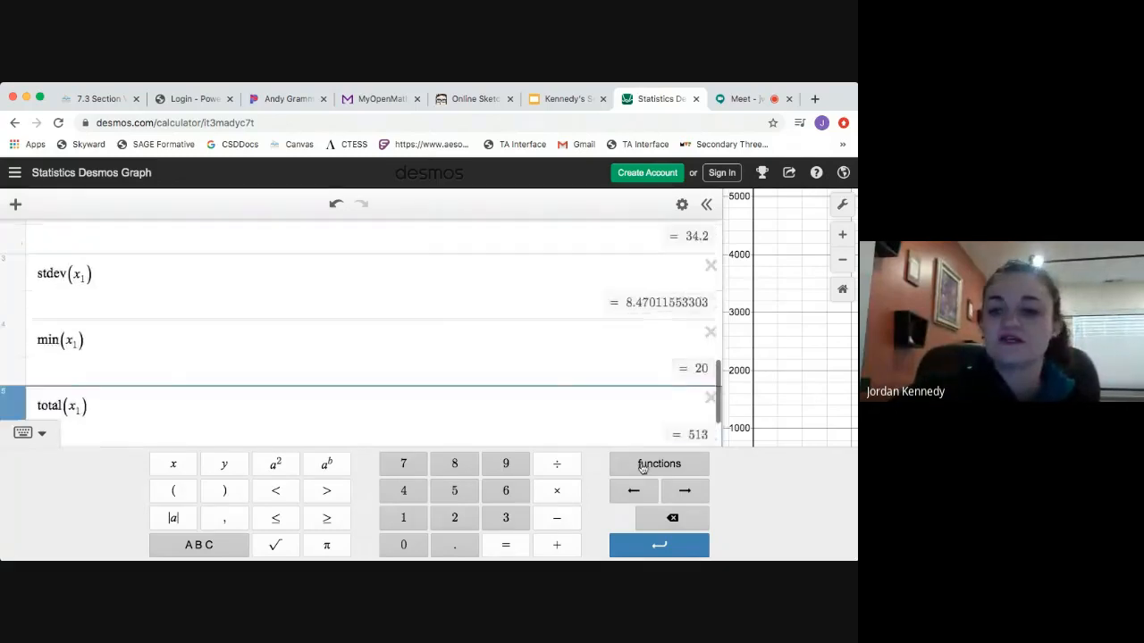
Step: Examine the available statistics and miscellaneous functions, and compare them with the expressions computed for x₁
{"action": "left_click", "coordinate": [658, 464]}
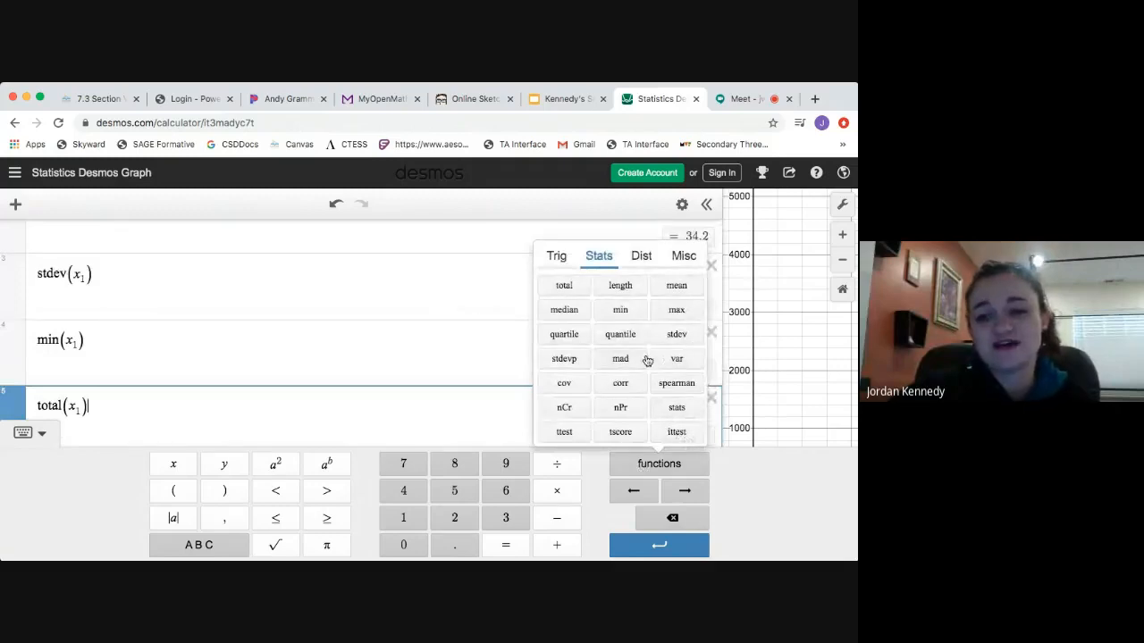
{"action": "left_click", "coordinate": [346, 304]}
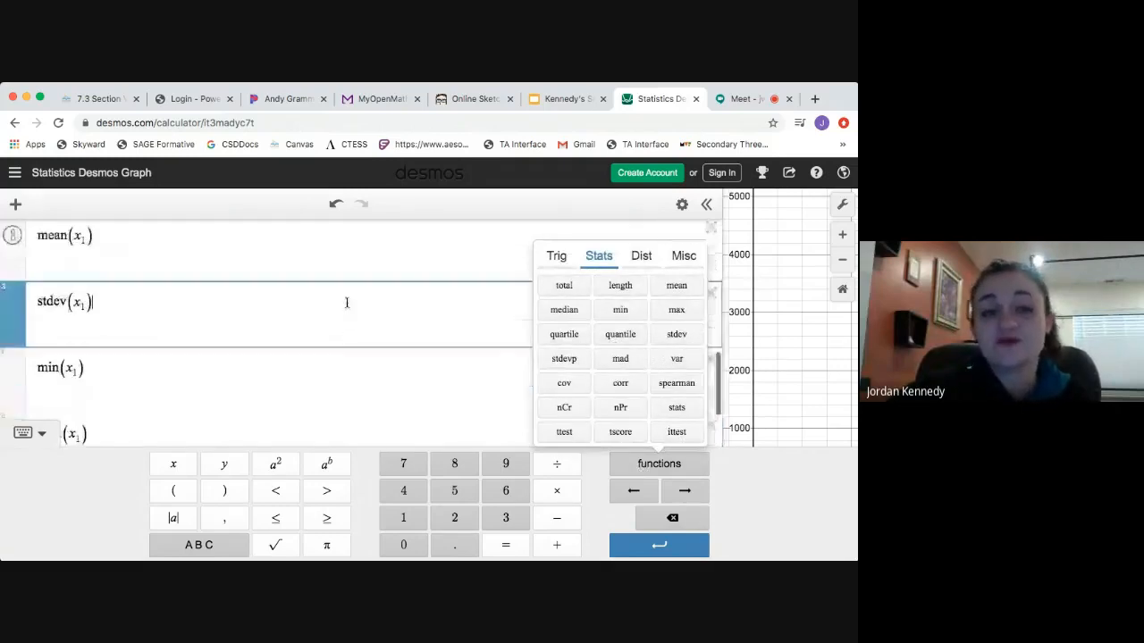
{"action": "scroll", "coordinate": [152, 294], "scroll_direction": "up", "scroll_amount": 2}
{"action": "scroll", "coordinate": [155, 294], "scroll_direction": "down", "scroll_amount": 1}
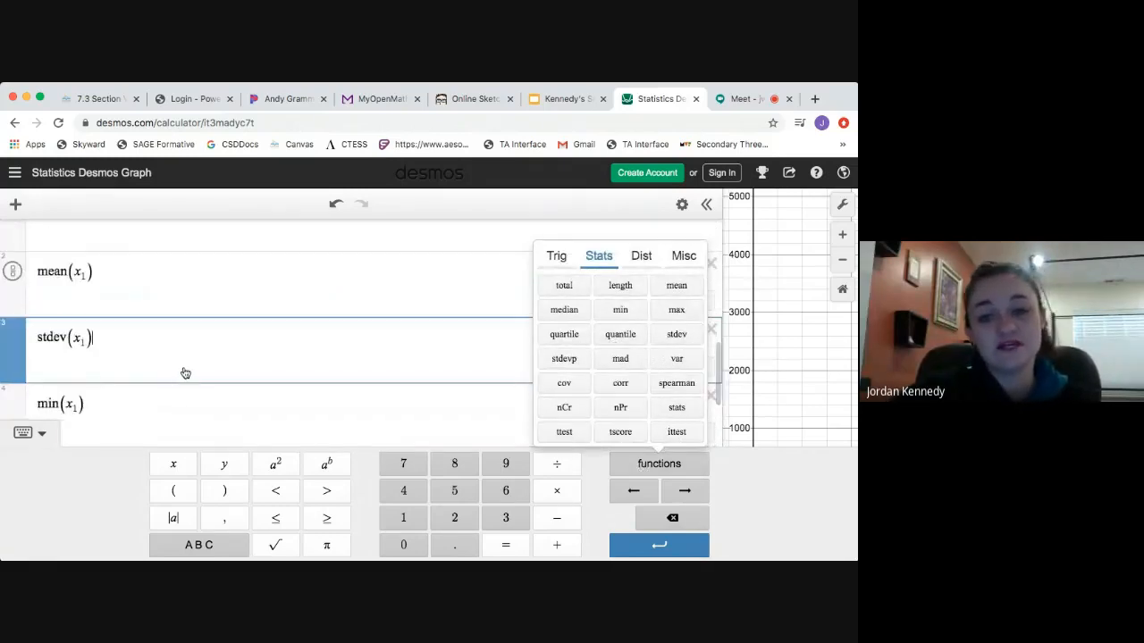
{"action": "left_click", "coordinate": [685, 258]}
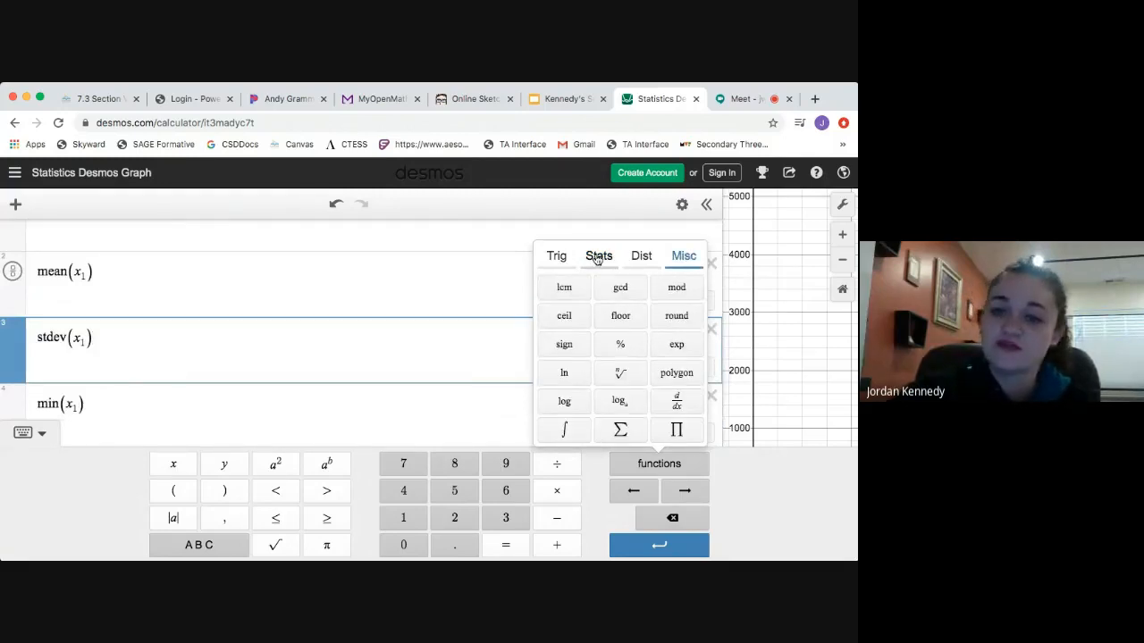
{"action": "left_click", "coordinate": [598, 256]}
{"action": "left_click", "coordinate": [456, 294]}
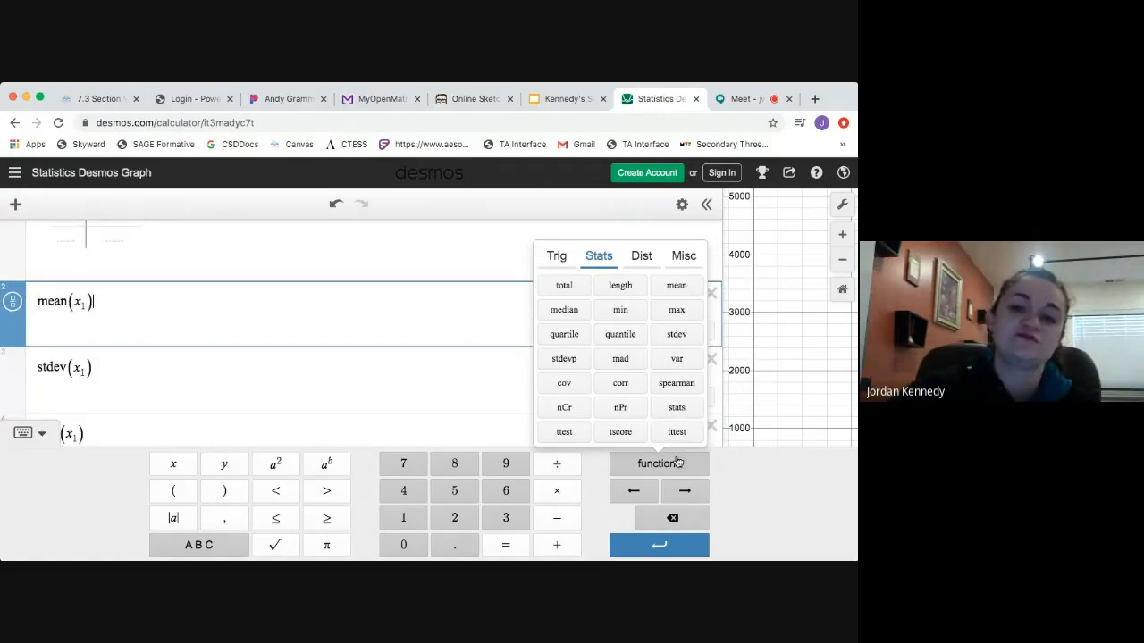
{"action": "left_click", "coordinate": [678, 463]}
{"action": "scroll", "coordinate": [489, 376], "scroll_direction": "down", "scroll_amount": 1}
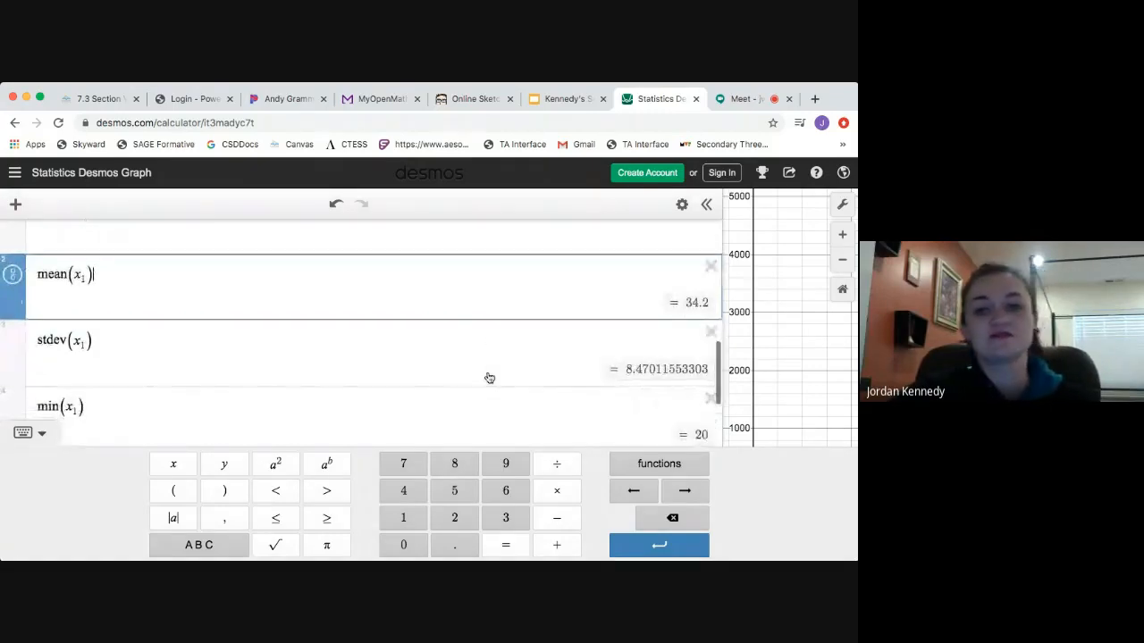
{"action": "scroll", "coordinate": [399, 363], "scroll_direction": "down", "scroll_amount": 1}
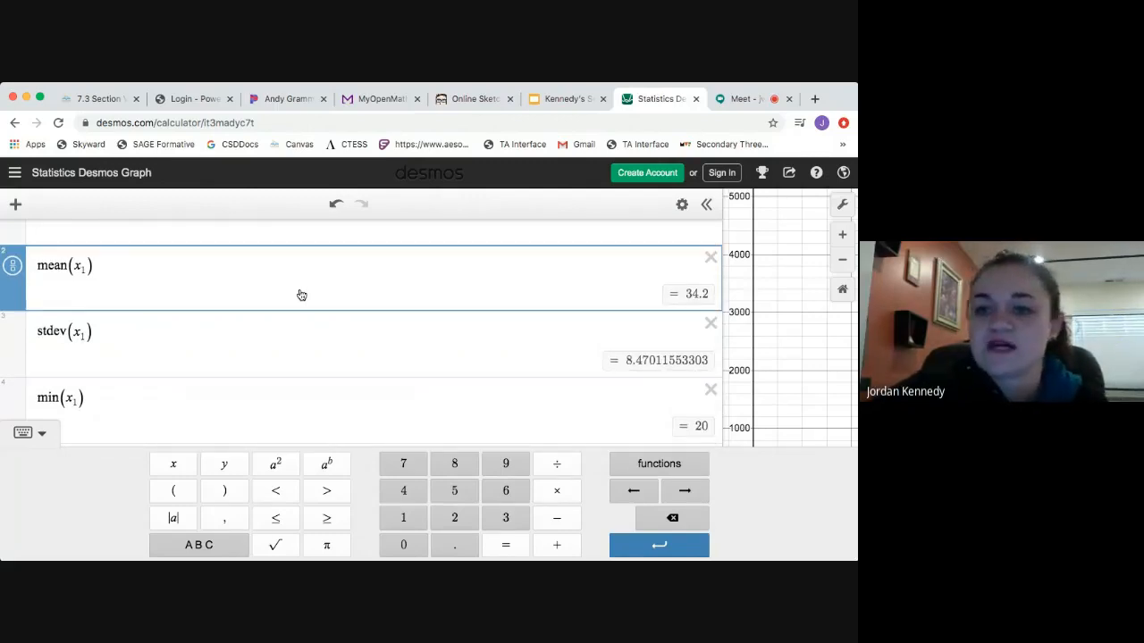
{"action": "scroll", "coordinate": [474, 346], "scroll_direction": "up", "scroll_amount": 1}
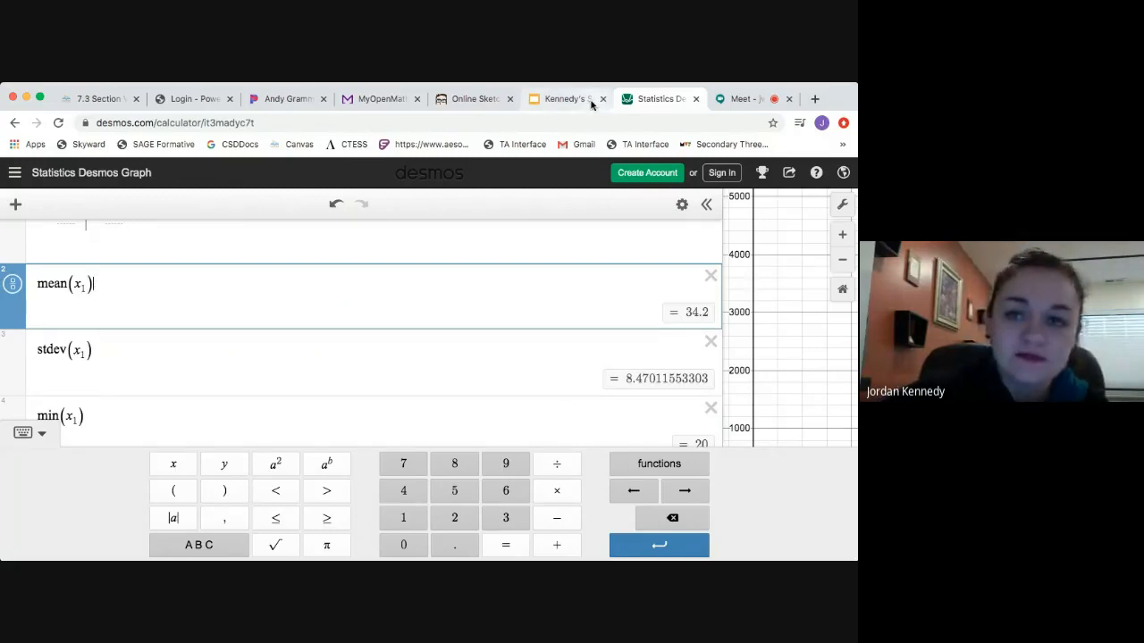
Step: Switch to the Google Meet call and stop presenting the screen
{"action": "left_click", "coordinate": [720, 97]}
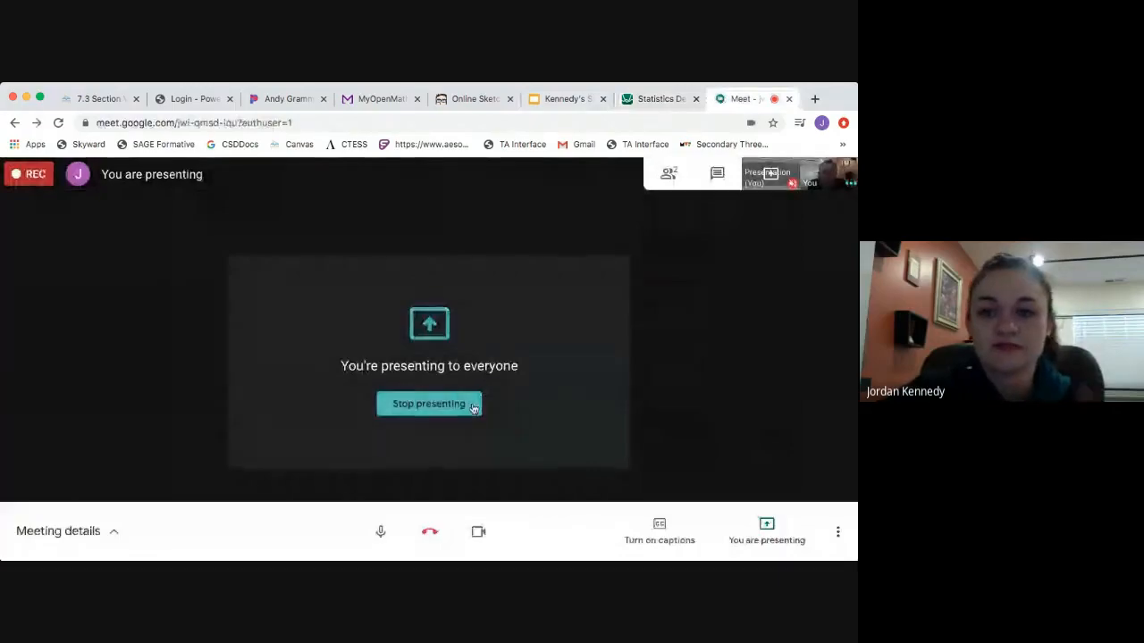
{"action": "left_click", "coordinate": [429, 404]}
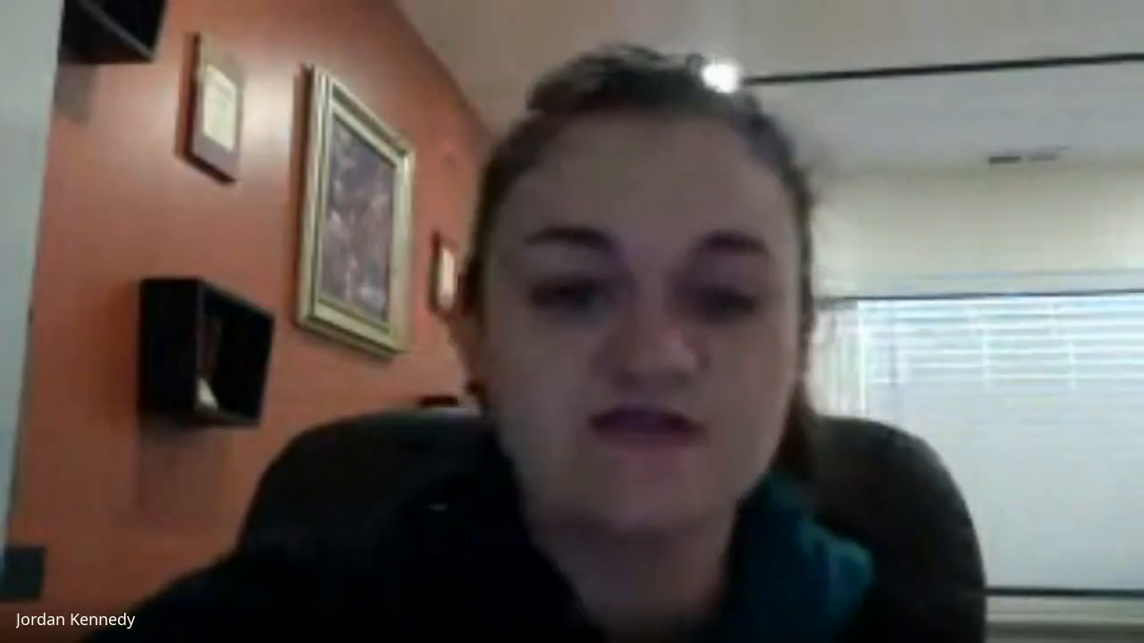